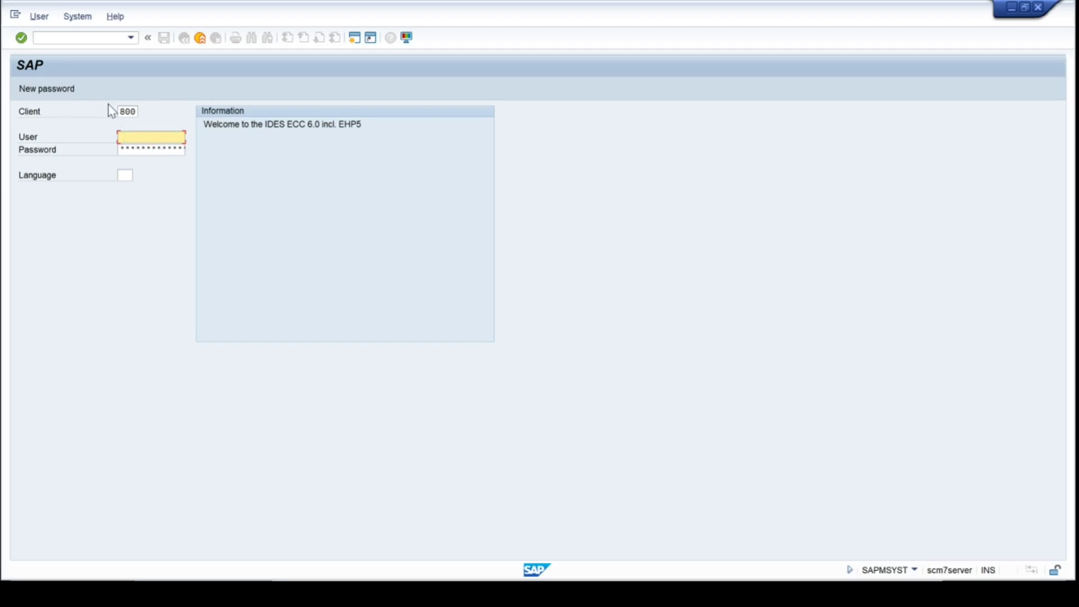
Log on to client 800 by filling in the user ID and the account password.
{"action": "left_click", "coordinate": [127, 111]}
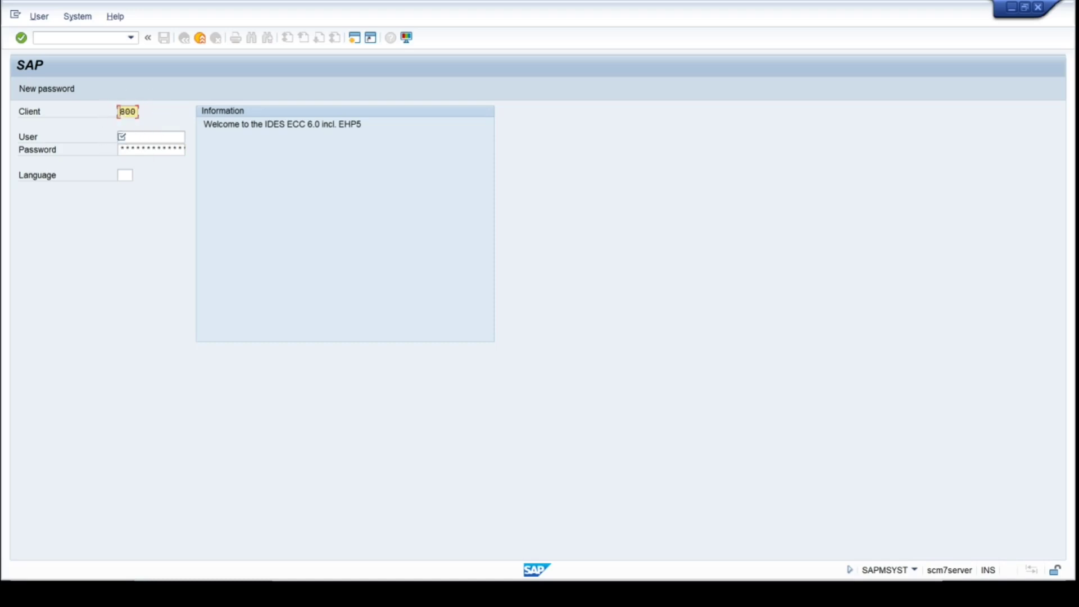
{"action": "key", "text": "Tab"}
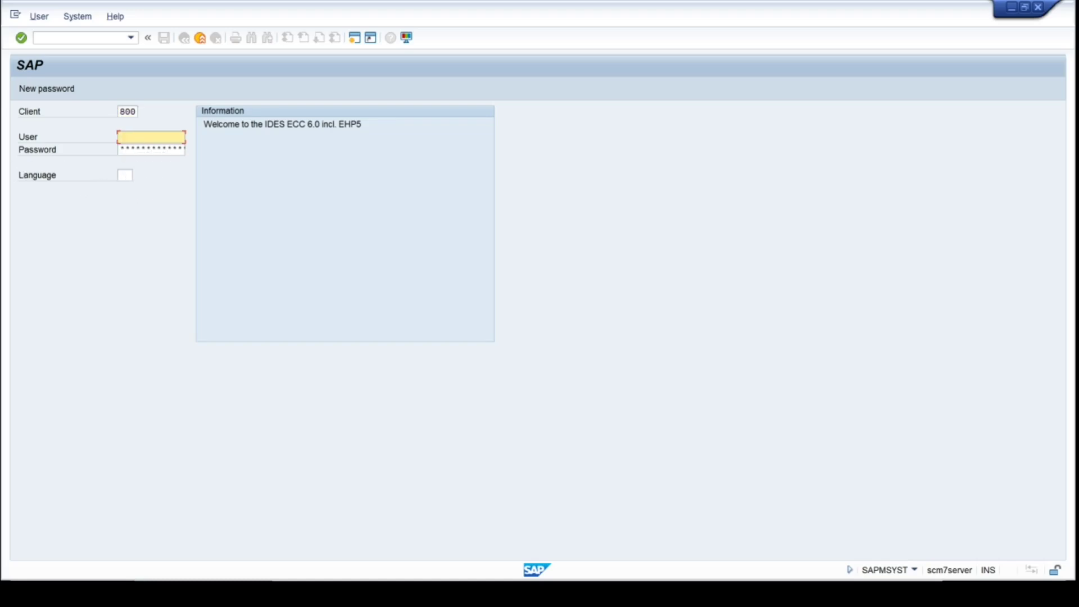
{"action": "left_click", "coordinate": [125, 137]}
{"action": "left_click", "coordinate": [135, 151]}
{"action": "left_click", "coordinate": [150, 149]}
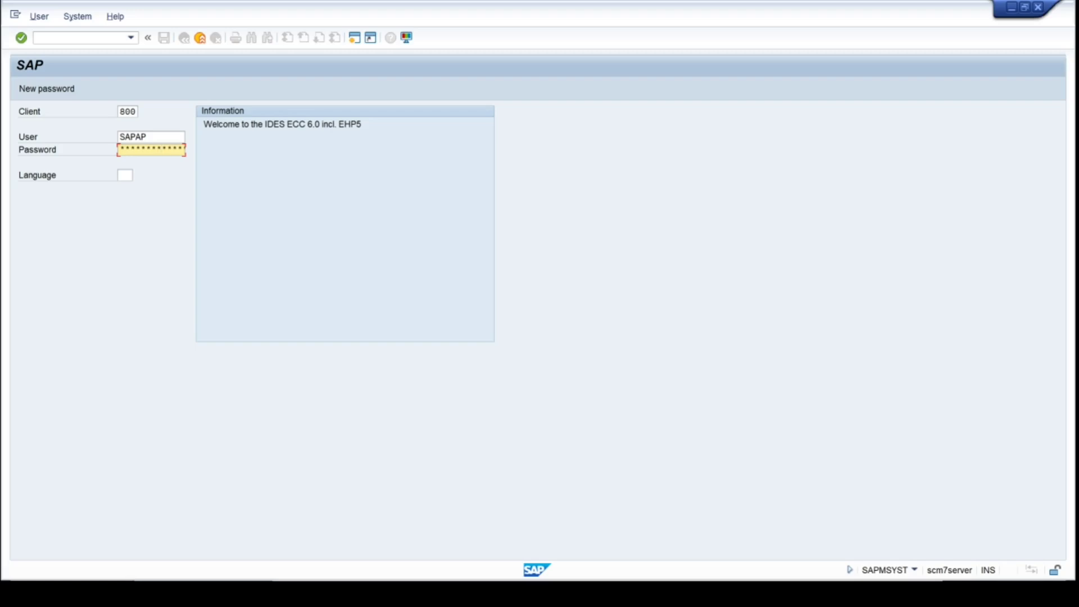
{"action": "key", "text": "Return"}
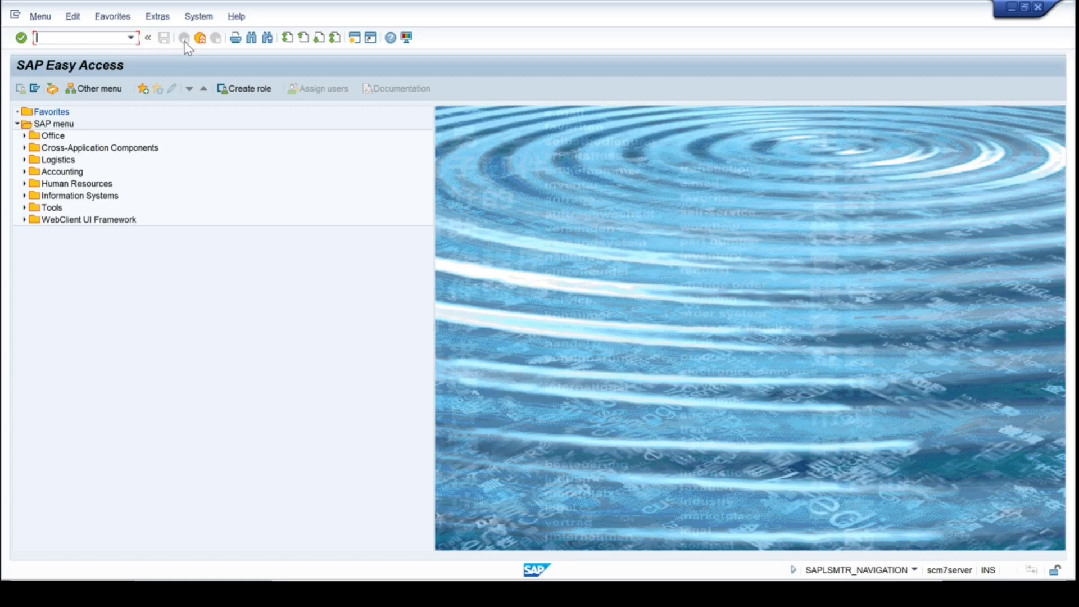
Open an additional SAP Easy Access session, bring its window in front of the first session, and close it.
{"action": "left_click", "coordinate": [353, 38]}
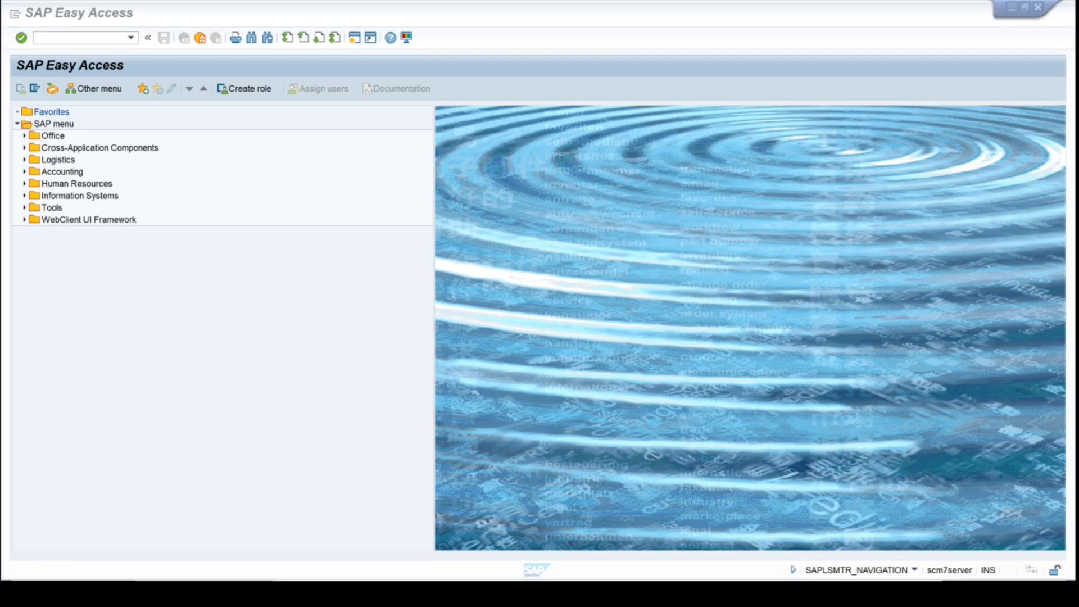
{"action": "left_click", "coordinate": [308, 16]}
{"action": "left_click_drag", "start_coordinate": [292, 17], "coordinate": [490, 63]}
{"action": "left_click", "coordinate": [174, 13]}
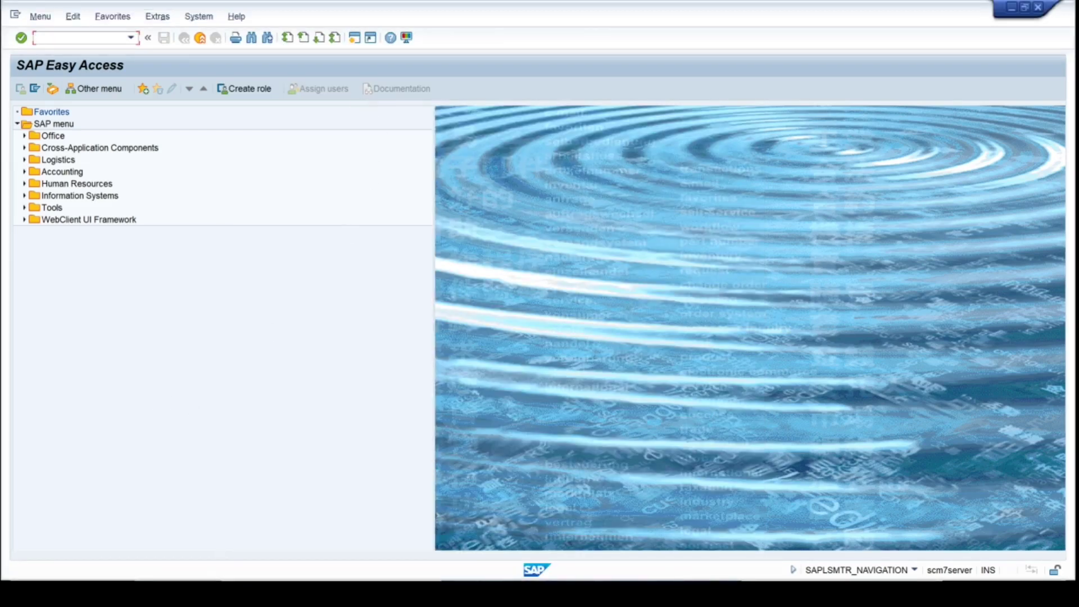
{"action": "key", "text": "alt+Tab"}
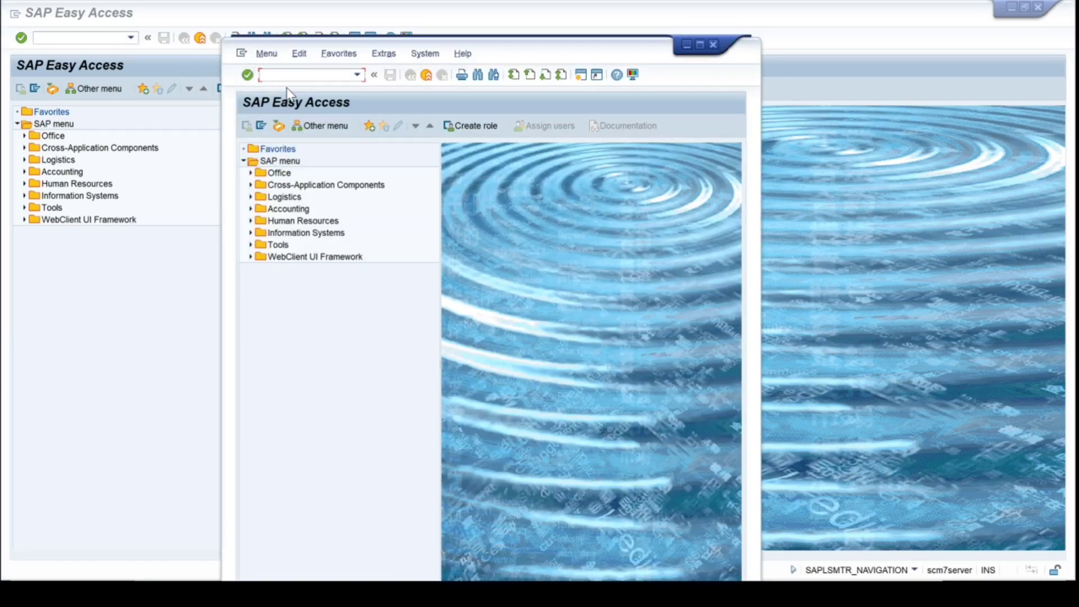
{"action": "left_click", "coordinate": [714, 46]}
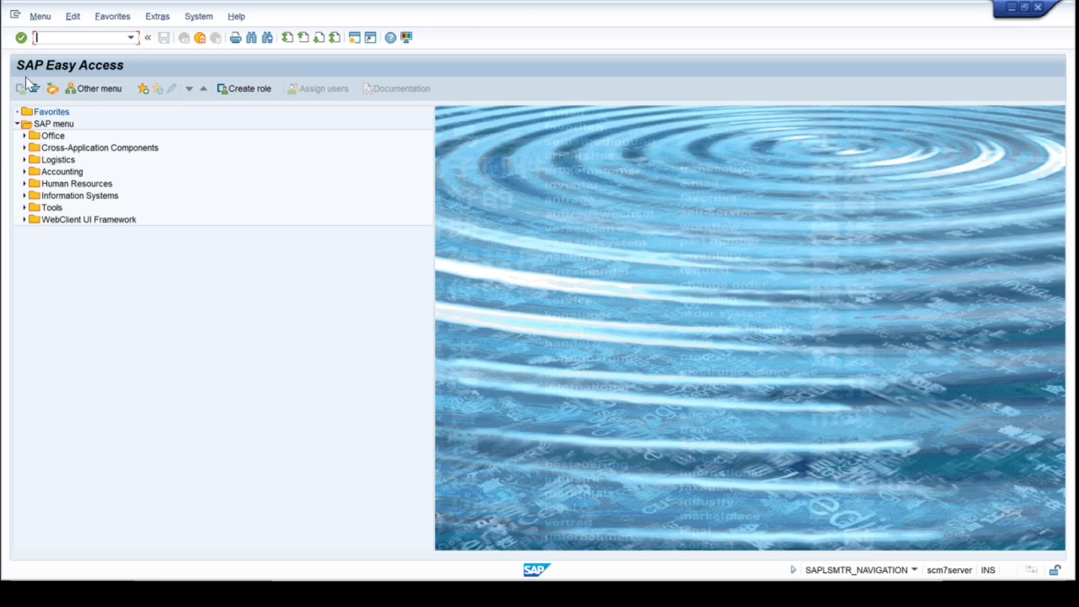
Go through the Logistics, Accounting and Human Resources areas of the SAP menu by highlighting each folder.
{"action": "left_click", "coordinate": [59, 160]}
{"action": "left_click", "coordinate": [62, 172]}
{"action": "left_click", "coordinate": [63, 184]}
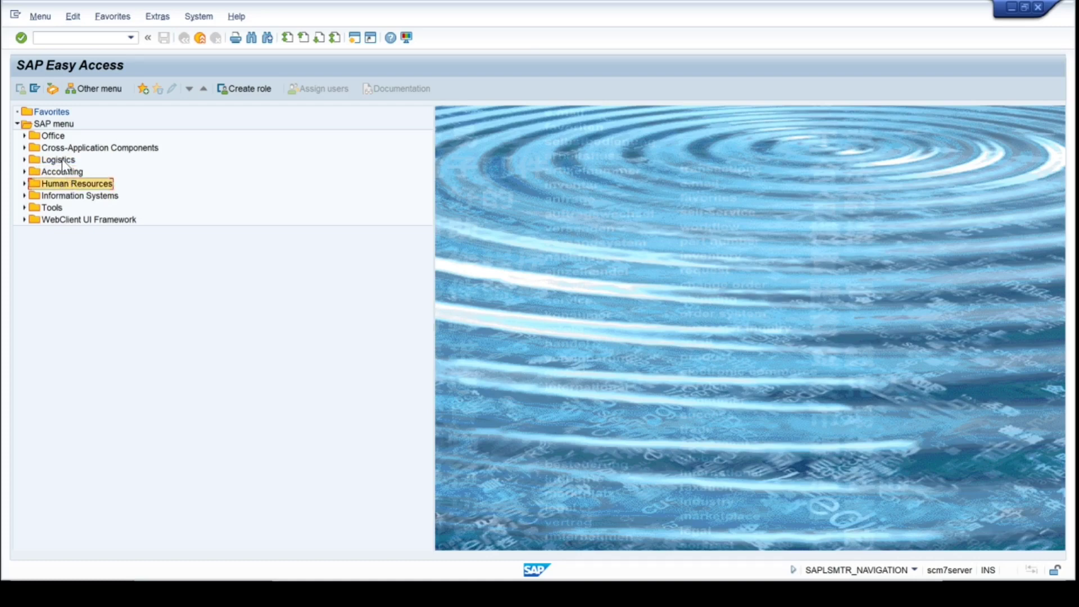
{"action": "left_click", "coordinate": [61, 160]}
{"action": "left_click", "coordinate": [60, 172]}
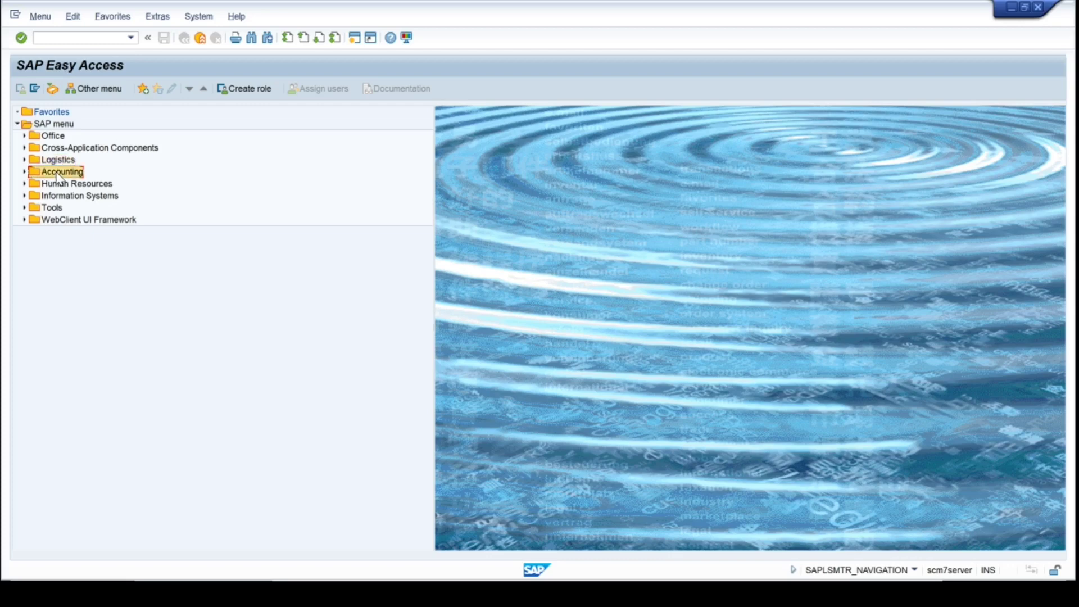
{"action": "left_click", "coordinate": [60, 185]}
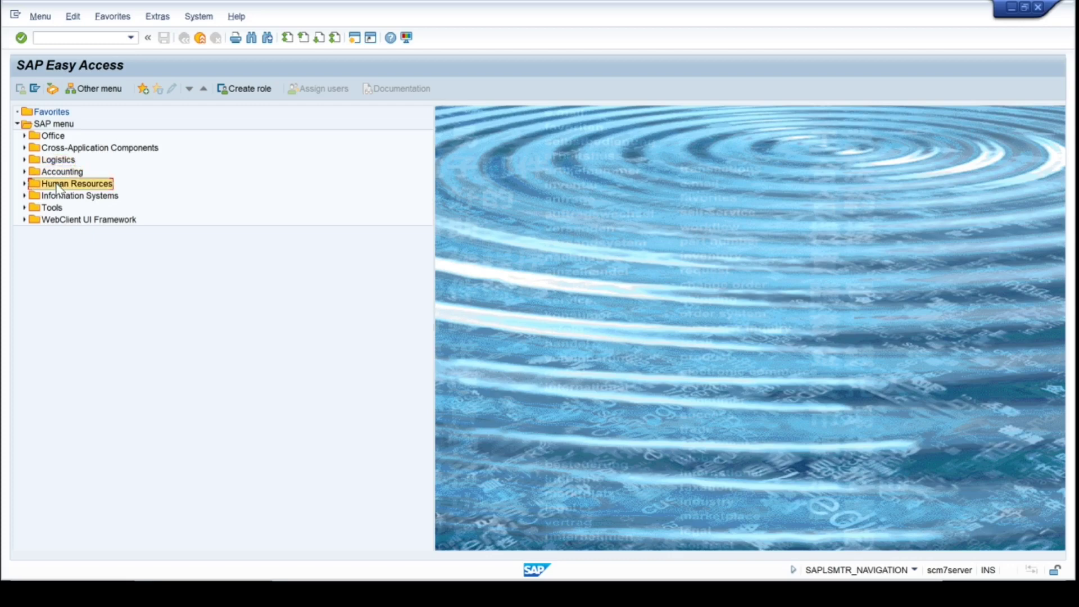
Expand the Logistics area and highlight its Materials Management and Sales and Distribution folders.
{"action": "left_click", "coordinate": [24, 160]}
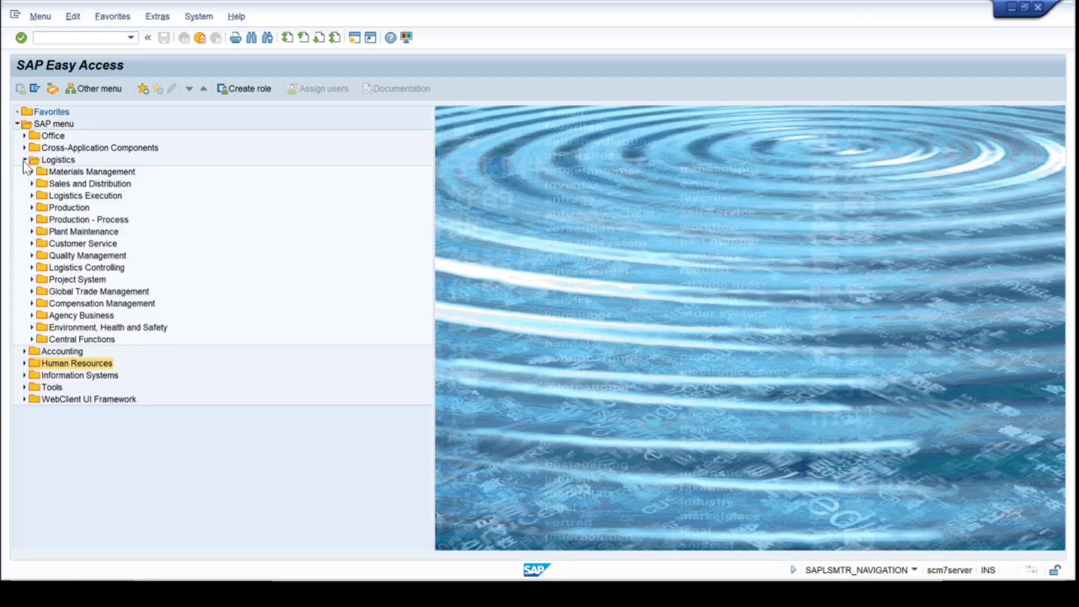
{"action": "left_click", "coordinate": [70, 174]}
{"action": "left_click", "coordinate": [68, 182]}
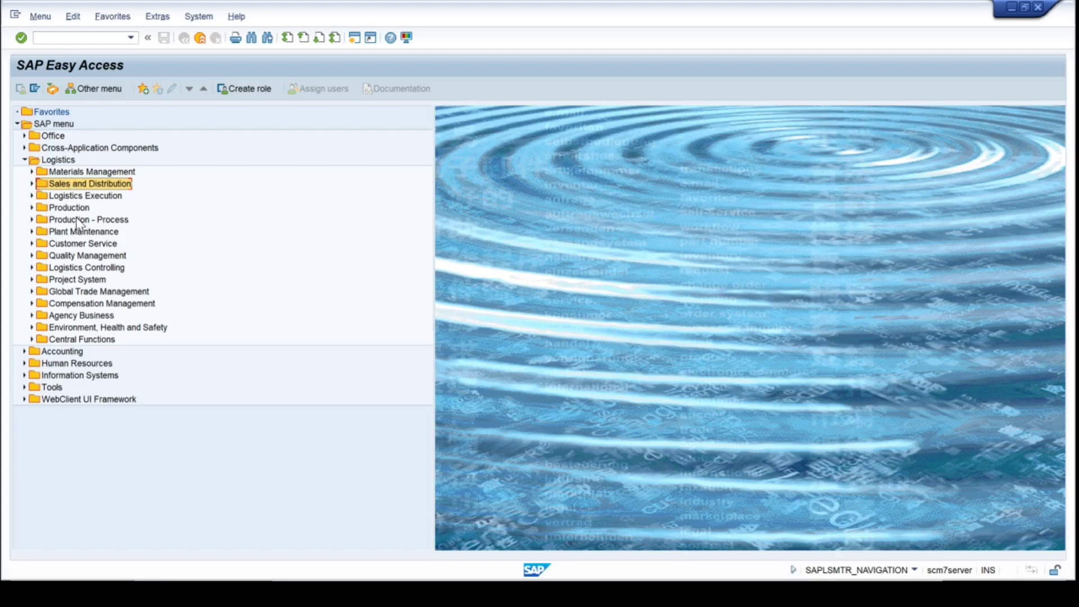
{"action": "left_click", "coordinate": [93, 173]}
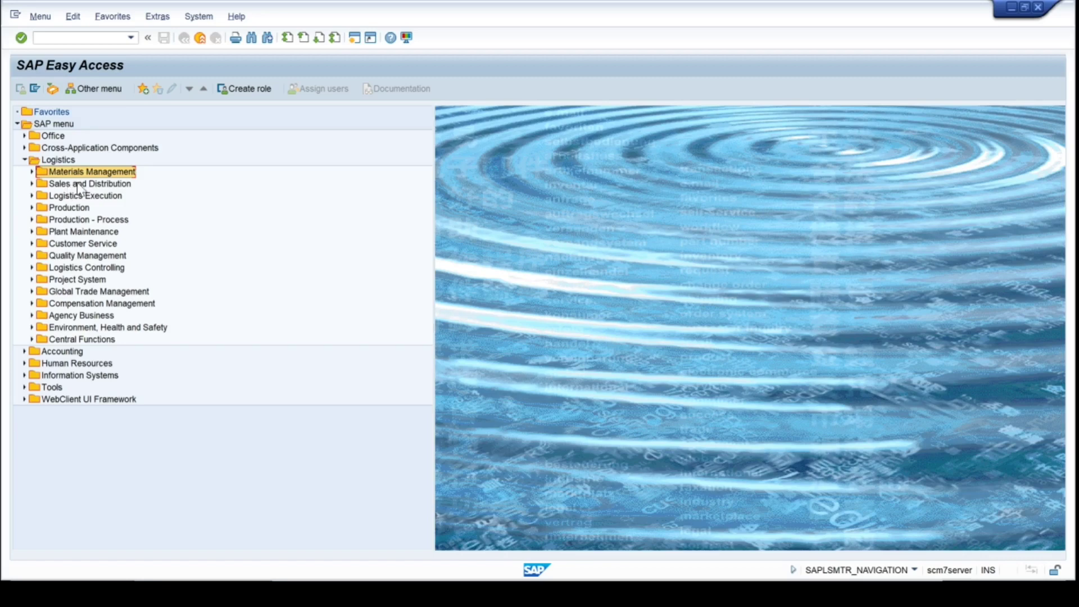
{"action": "left_click", "coordinate": [74, 185]}
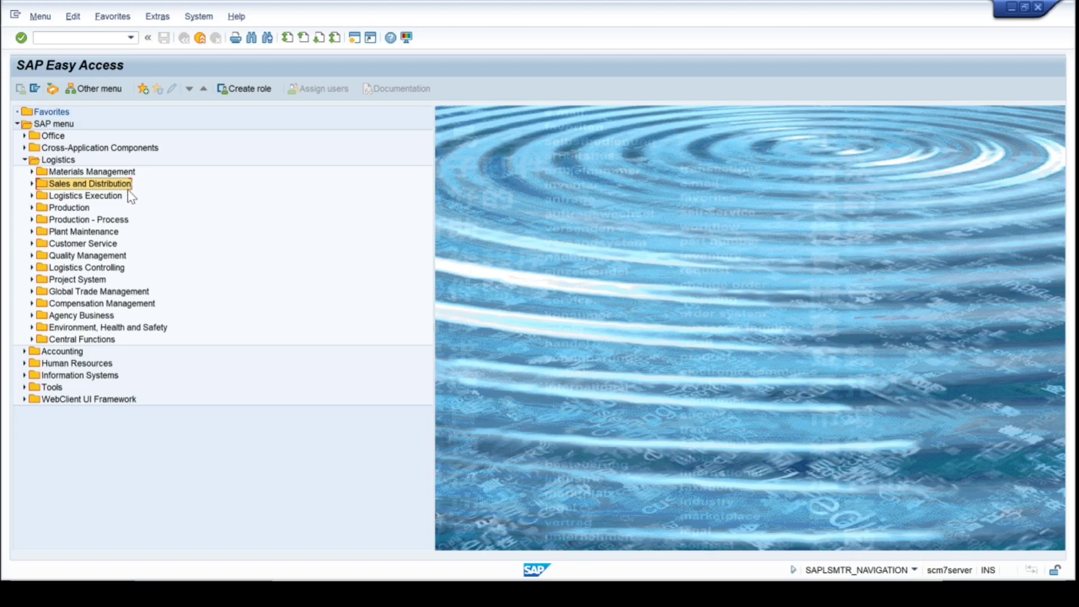
{"action": "left_click", "coordinate": [76, 173]}
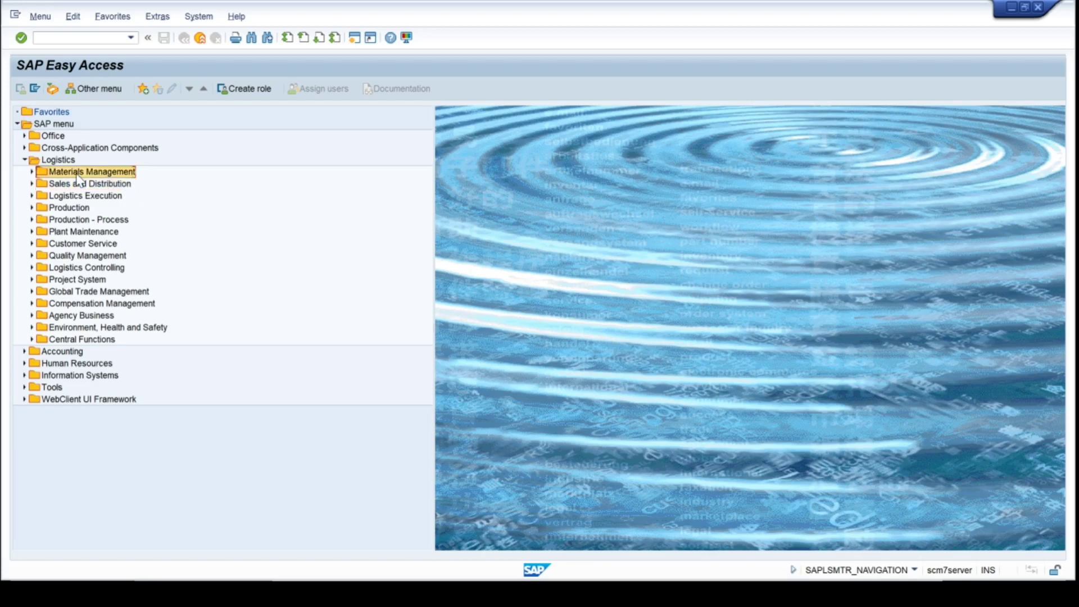
Expand Accounting, examine Financial Accounting alongside Sales and Distribution and Materials Management, and collapse Accounting again.
{"action": "left_click", "coordinate": [25, 351]}
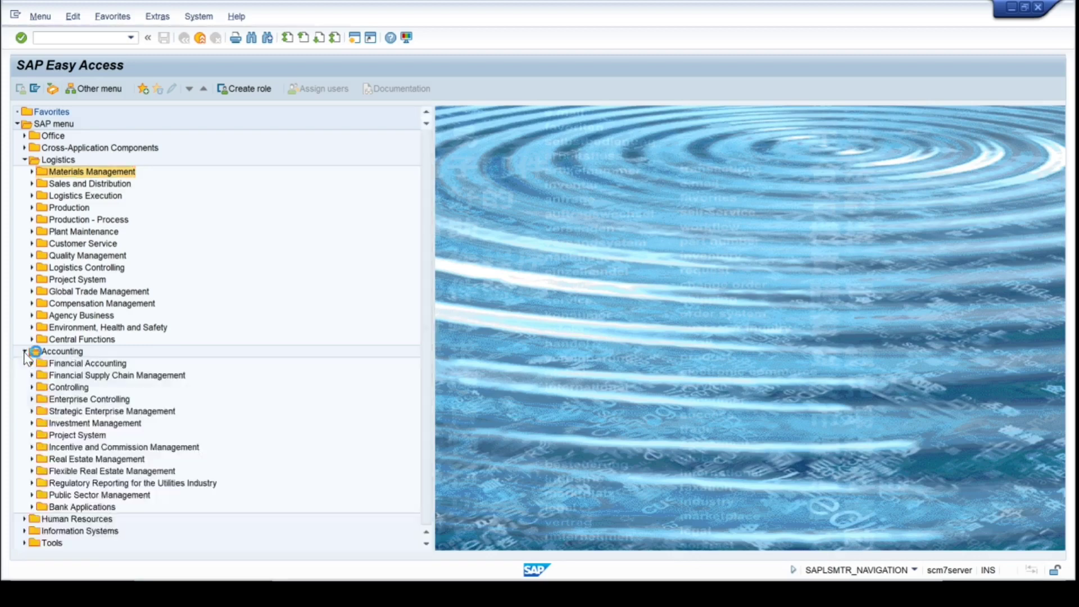
{"action": "left_click", "coordinate": [83, 365]}
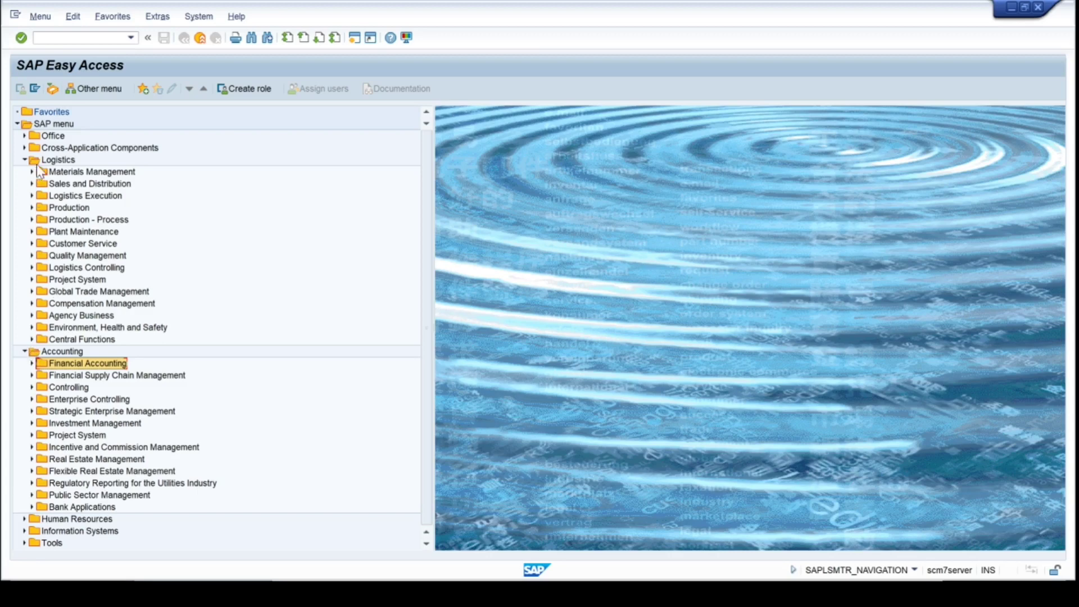
{"action": "left_click", "coordinate": [77, 186]}
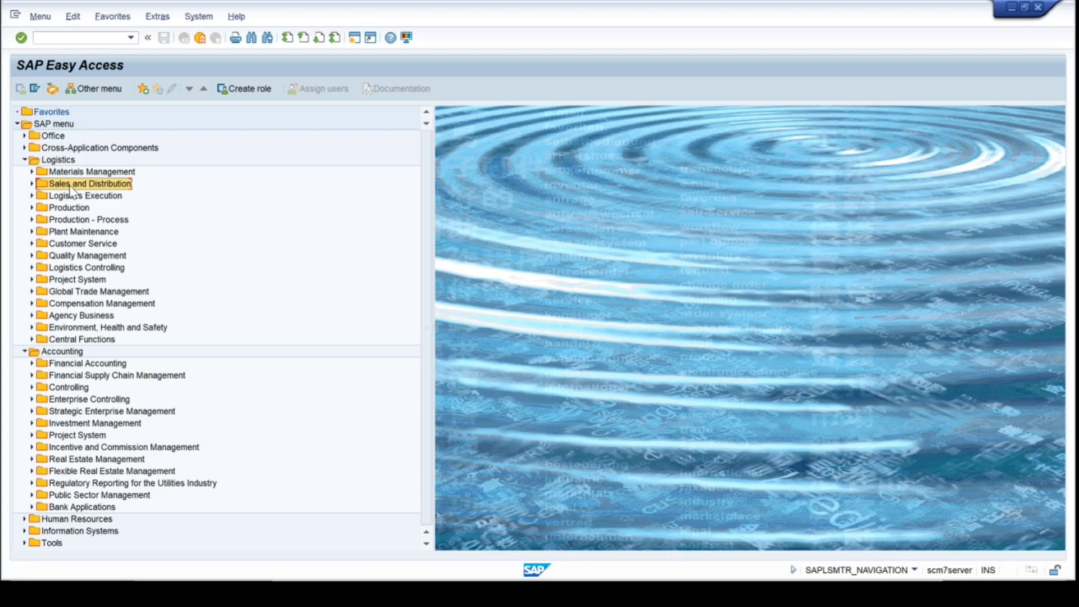
{"action": "left_click", "coordinate": [107, 172]}
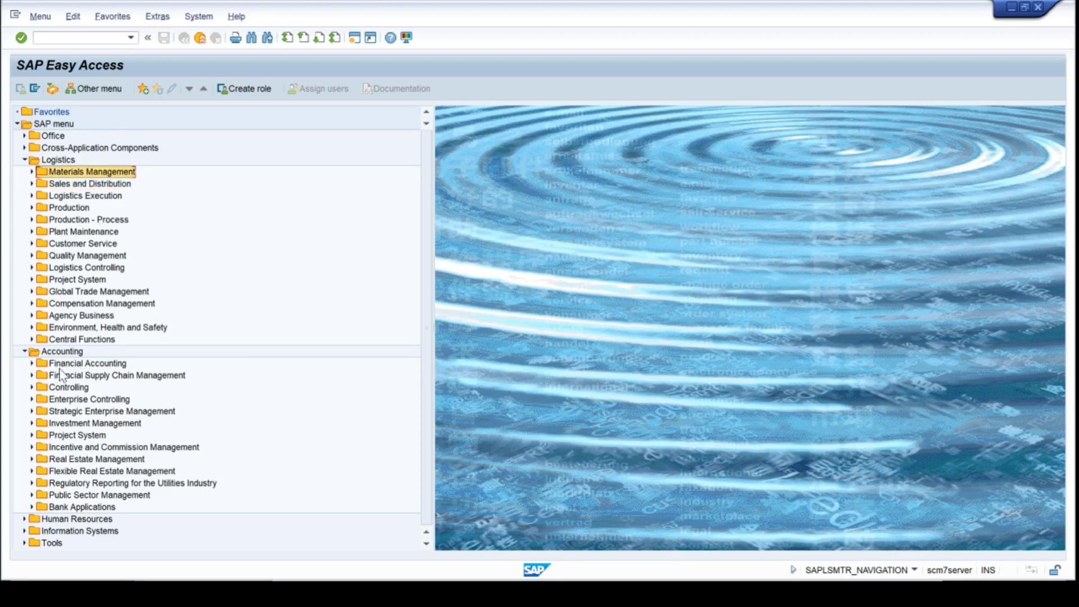
{"action": "left_click", "coordinate": [70, 365]}
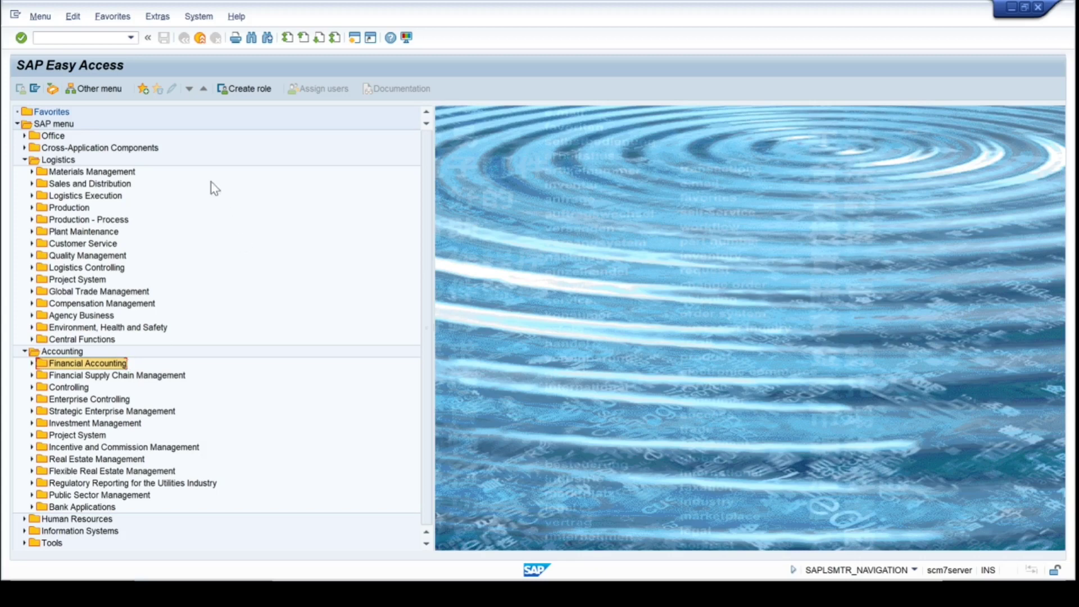
{"action": "left_click", "coordinate": [78, 186]}
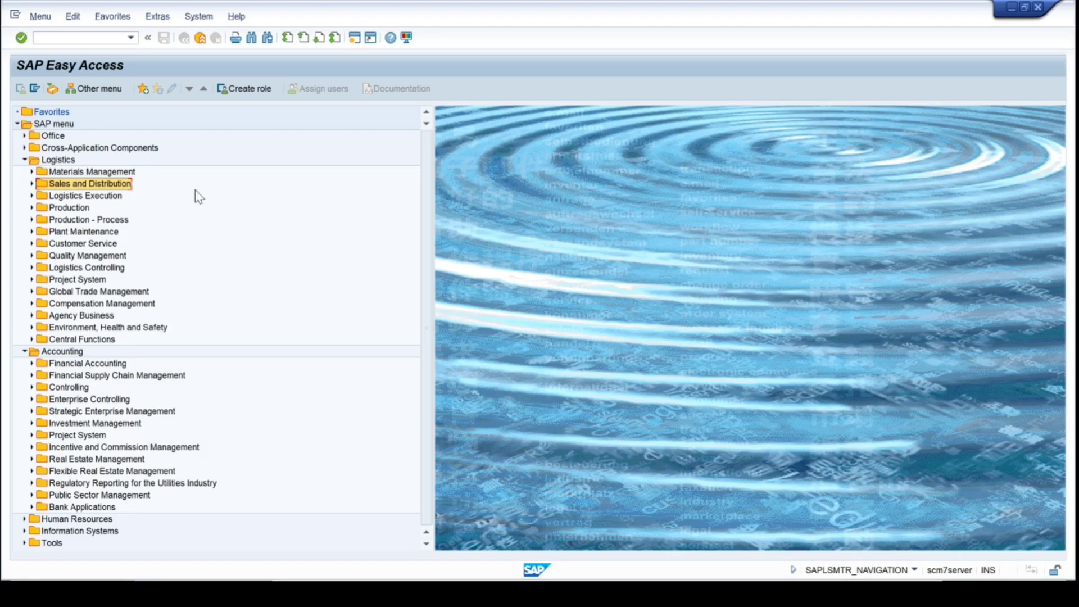
{"action": "left_click", "coordinate": [93, 171]}
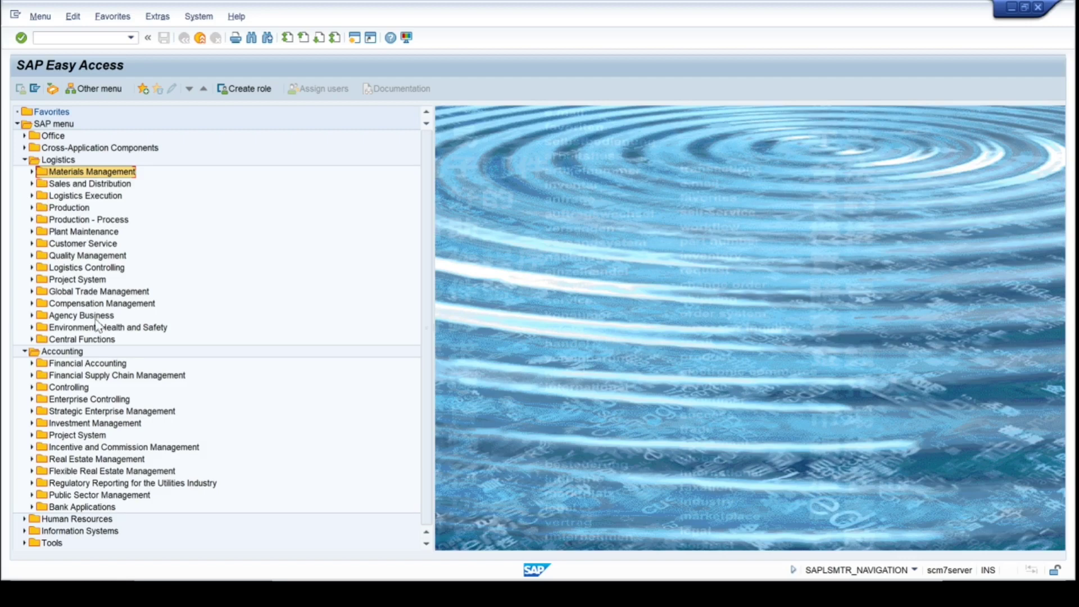
{"action": "left_click", "coordinate": [24, 351]}
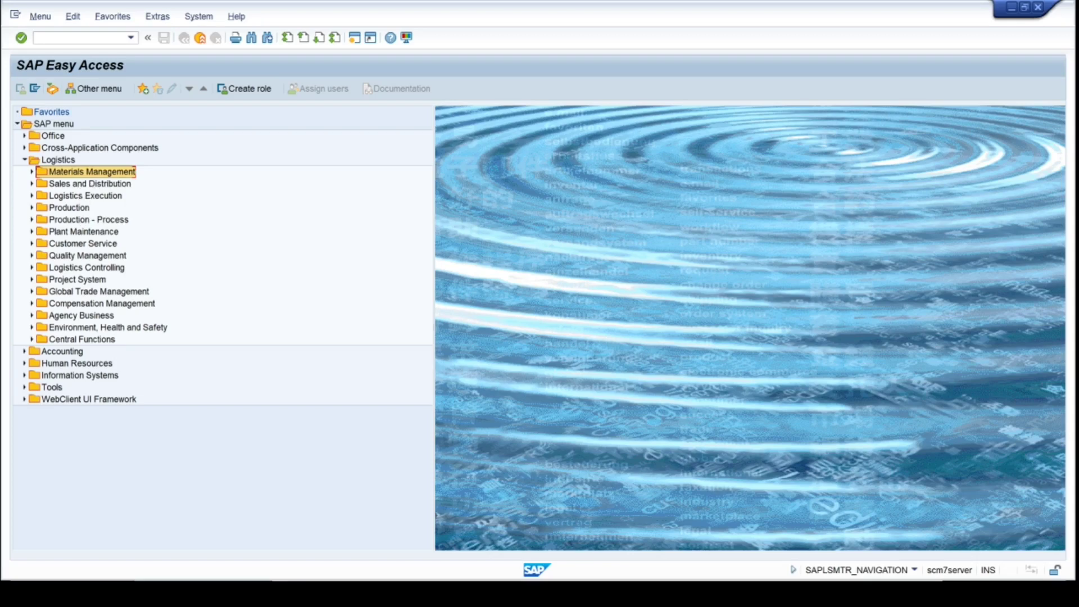
Expand Sales and Distribution under Logistics and highlight its Master Data, Sales, Shipping and Transportation, and Billing folders.
{"action": "key", "text": "alt+Tab"}
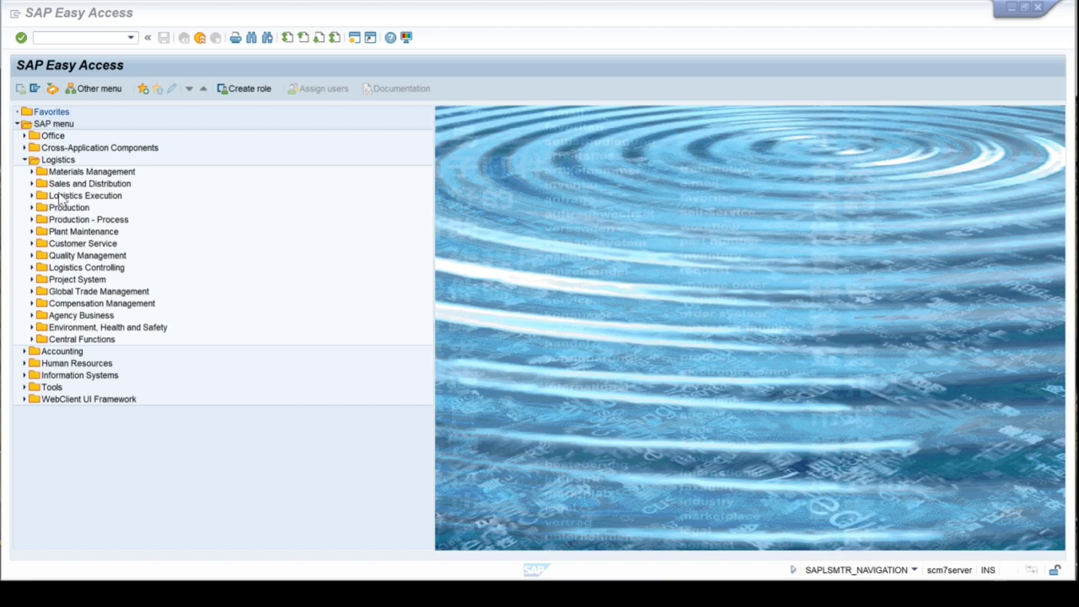
{"action": "left_click", "coordinate": [85, 184]}
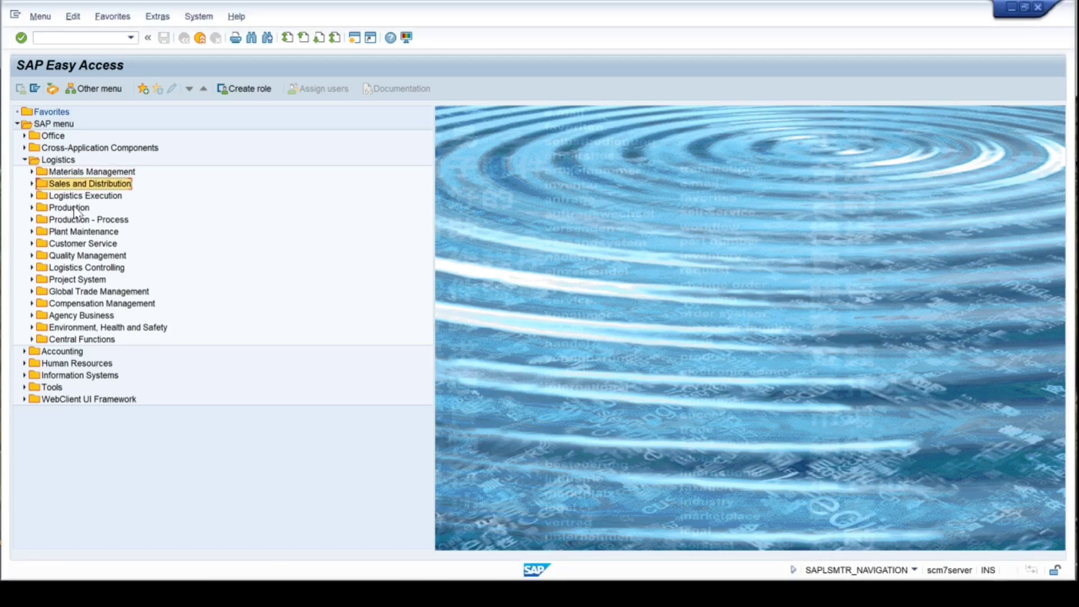
{"action": "left_click", "coordinate": [78, 197]}
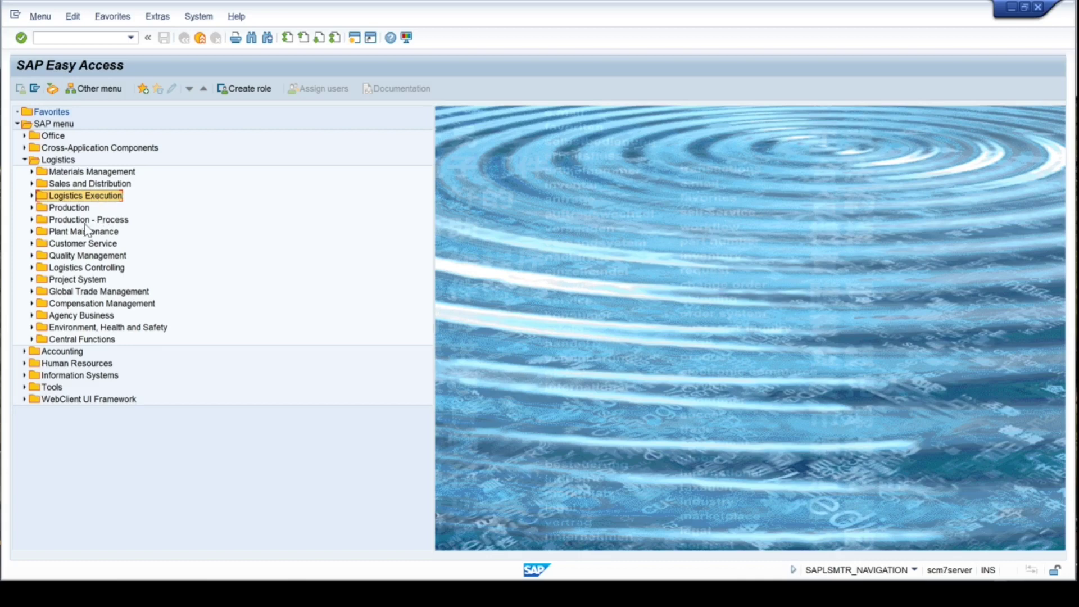
{"action": "left_click", "coordinate": [32, 184]}
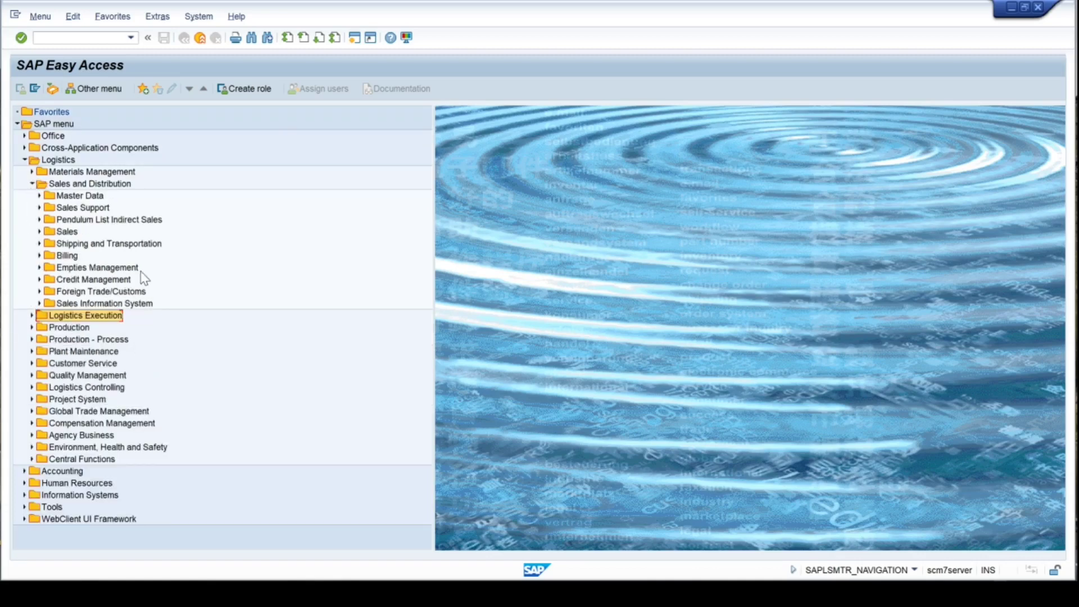
{"action": "left_click", "coordinate": [73, 197]}
{"action": "left_click", "coordinate": [67, 232]}
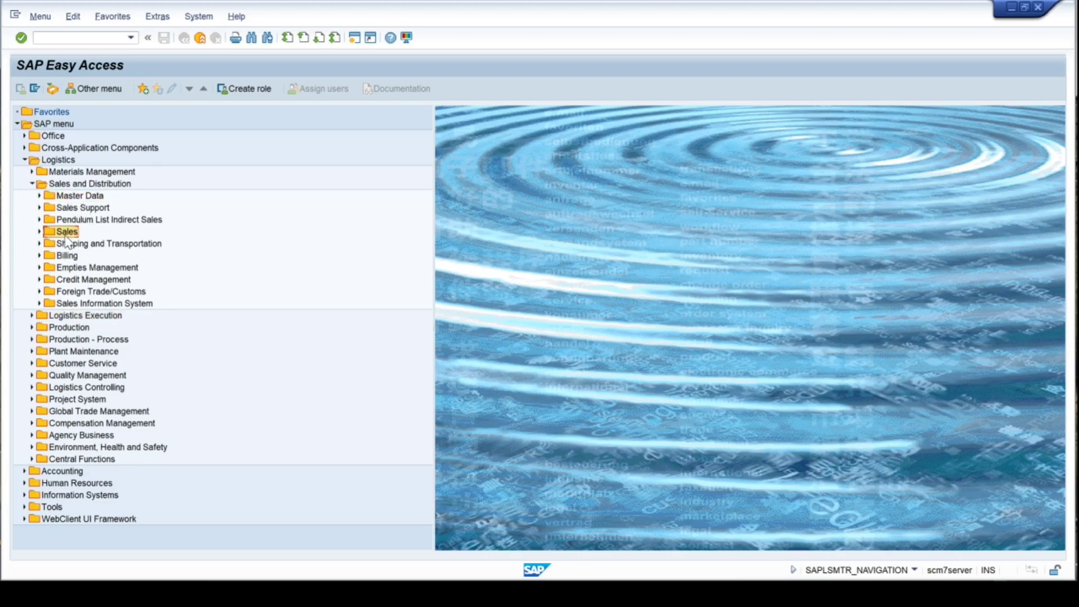
{"action": "left_click", "coordinate": [72, 244]}
{"action": "left_click", "coordinate": [70, 256]}
Expand Master Data under Sales and Distribution, look at Business Partner, Products and Conditions, and collapse it again.
{"action": "left_click", "coordinate": [38, 196]}
{"action": "left_click", "coordinate": [87, 209]}
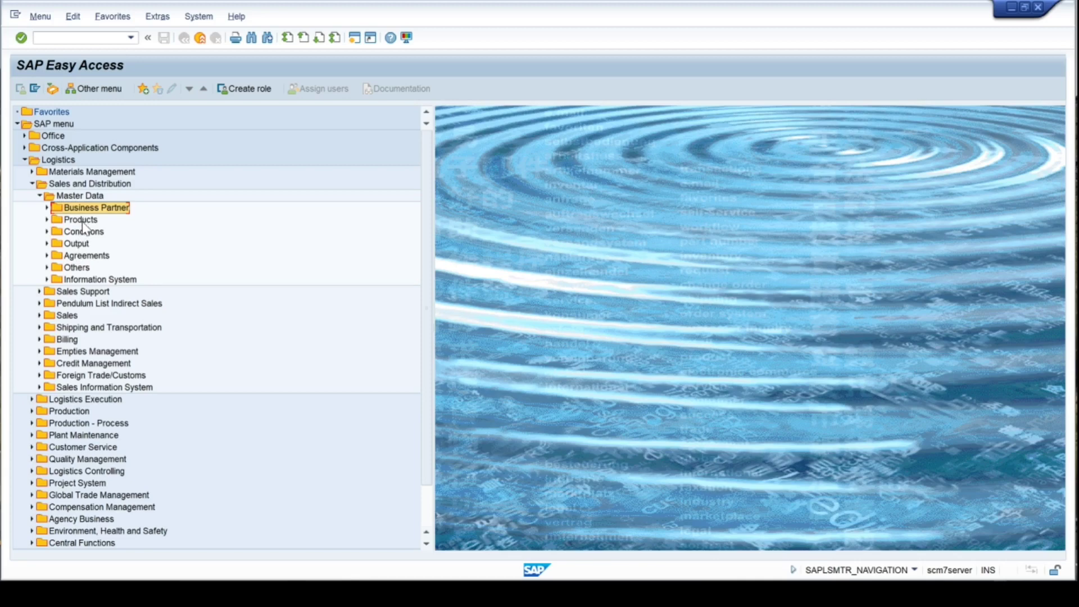
{"action": "left_click", "coordinate": [83, 221]}
{"action": "left_click", "coordinate": [82, 233]}
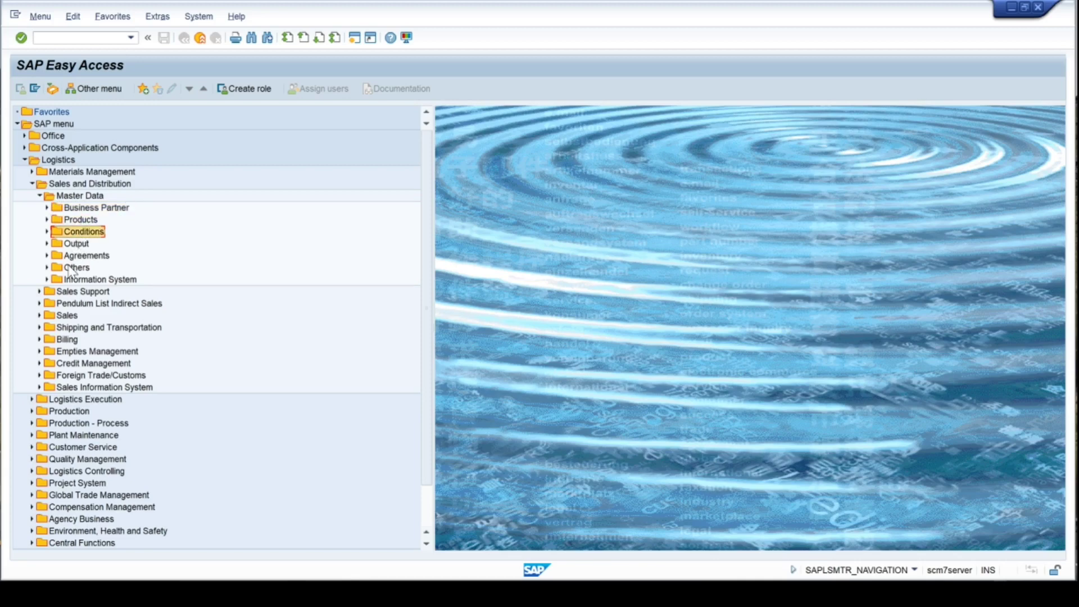
{"action": "left_click", "coordinate": [39, 196]}
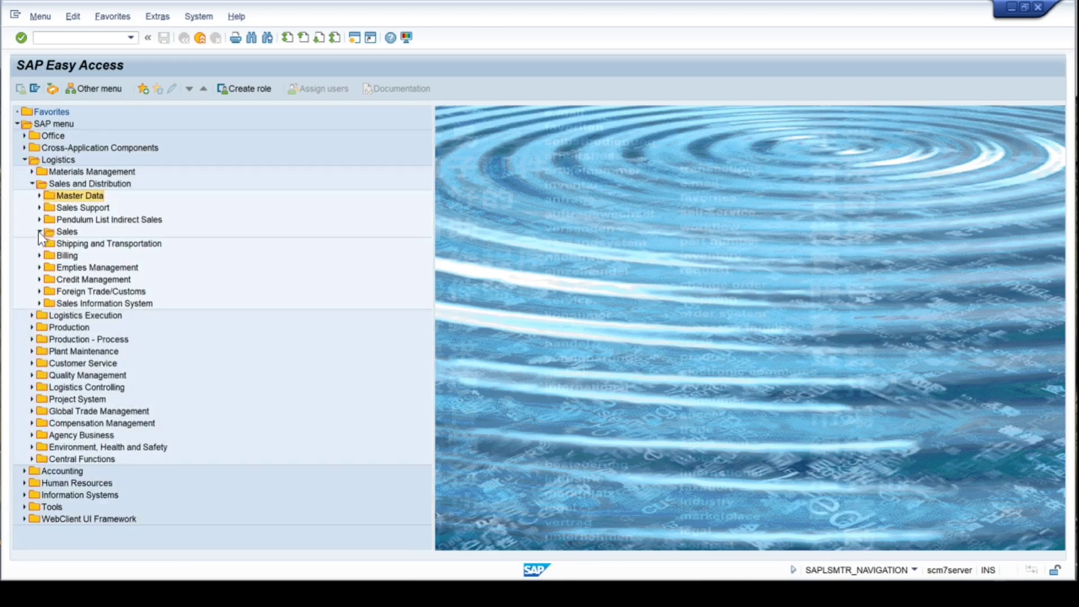
Expand the Sales folder and highlight its Inquiry, Quotation, Order, Scheduling Agreement and Contract document folders.
{"action": "left_click", "coordinate": [40, 231]}
{"action": "left_click", "coordinate": [77, 256]}
{"action": "left_click", "coordinate": [77, 269]}
{"action": "left_click", "coordinate": [84, 280]}
{"action": "left_click", "coordinate": [80, 292]}
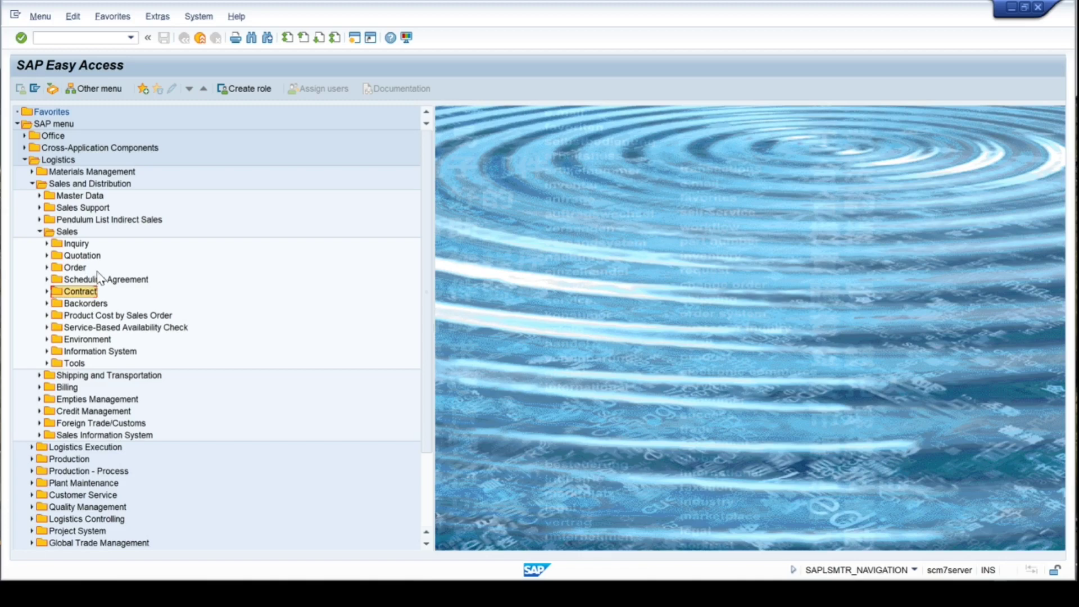
{"action": "left_click", "coordinate": [77, 269]}
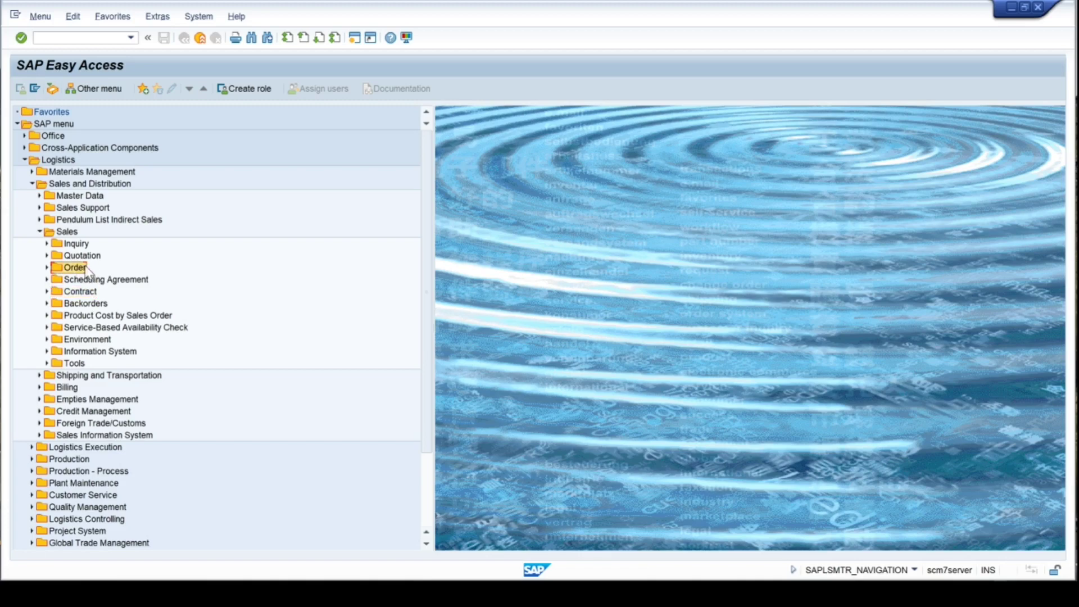
{"action": "left_click", "coordinate": [75, 244]}
{"action": "left_click", "coordinate": [78, 256]}
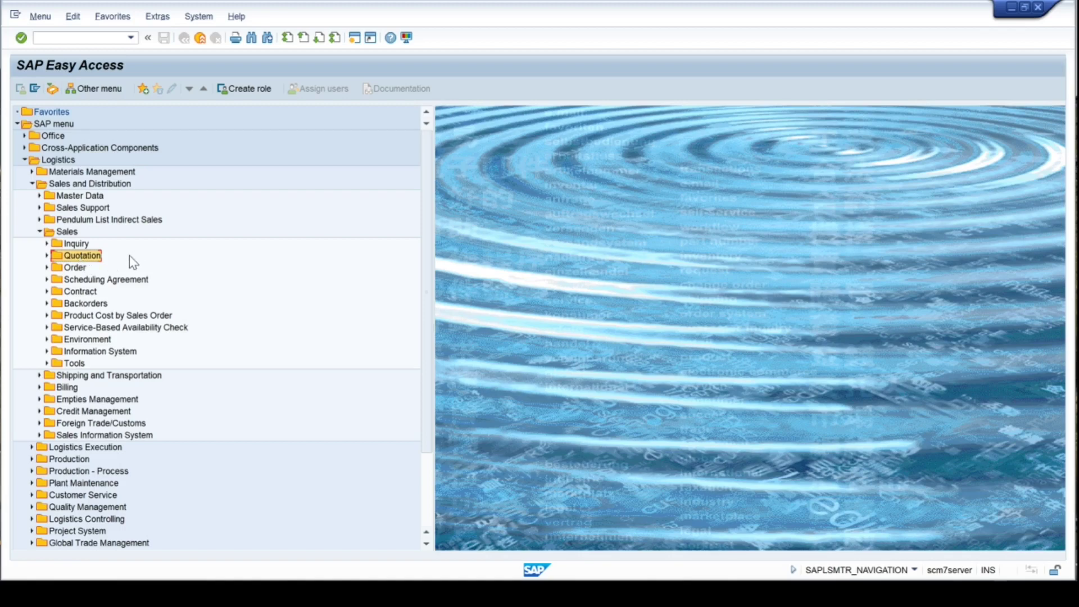
Highlight the Inquiry, Quotation and Order folders under Sales to compare the sales document types.
{"action": "left_click", "coordinate": [74, 269]}
{"action": "key", "text": "Up"}
{"action": "key", "text": "Up"}
{"action": "left_click", "coordinate": [82, 267]}
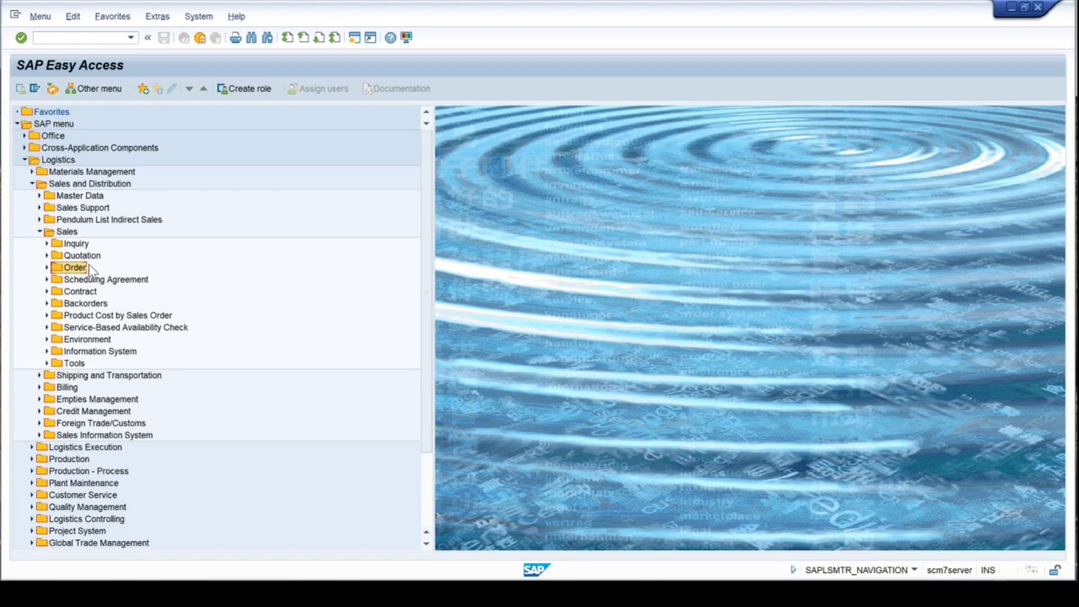
{"action": "left_click", "coordinate": [78, 244]}
{"action": "left_click", "coordinate": [79, 256]}
{"action": "left_click", "coordinate": [78, 245]}
{"action": "left_click", "coordinate": [74, 256]}
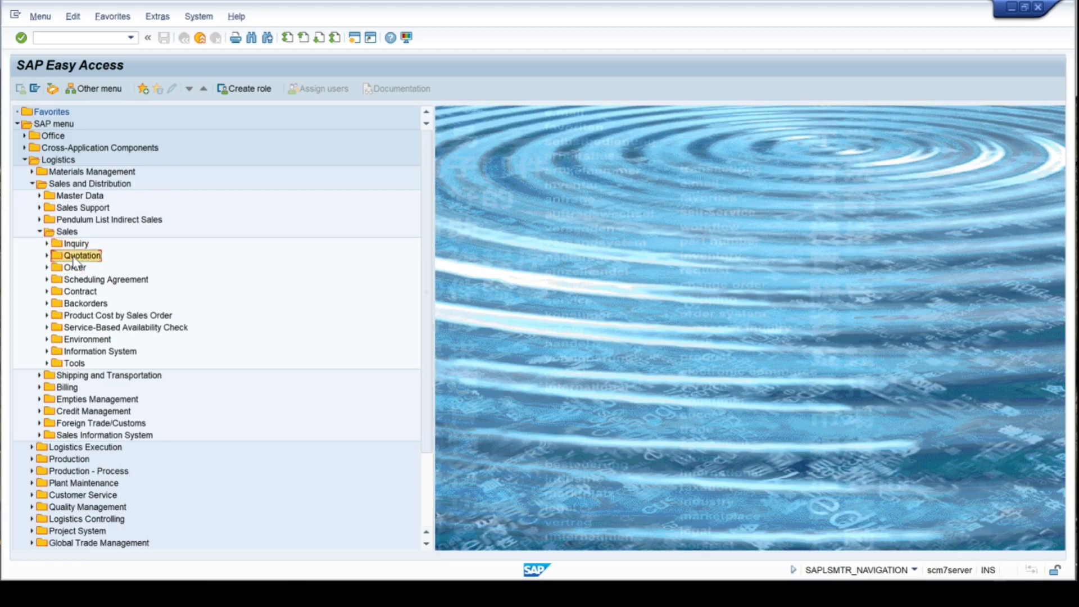
{"action": "left_click", "coordinate": [75, 268]}
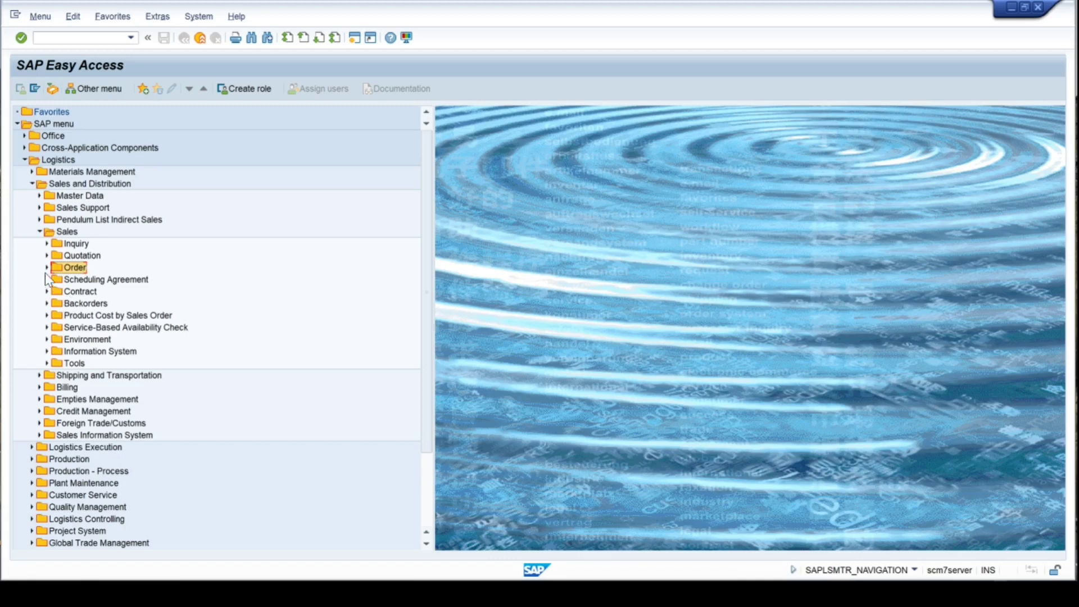
Collapse the Sales, Sales and Distribution, and Logistics folders.
{"action": "left_click", "coordinate": [39, 231]}
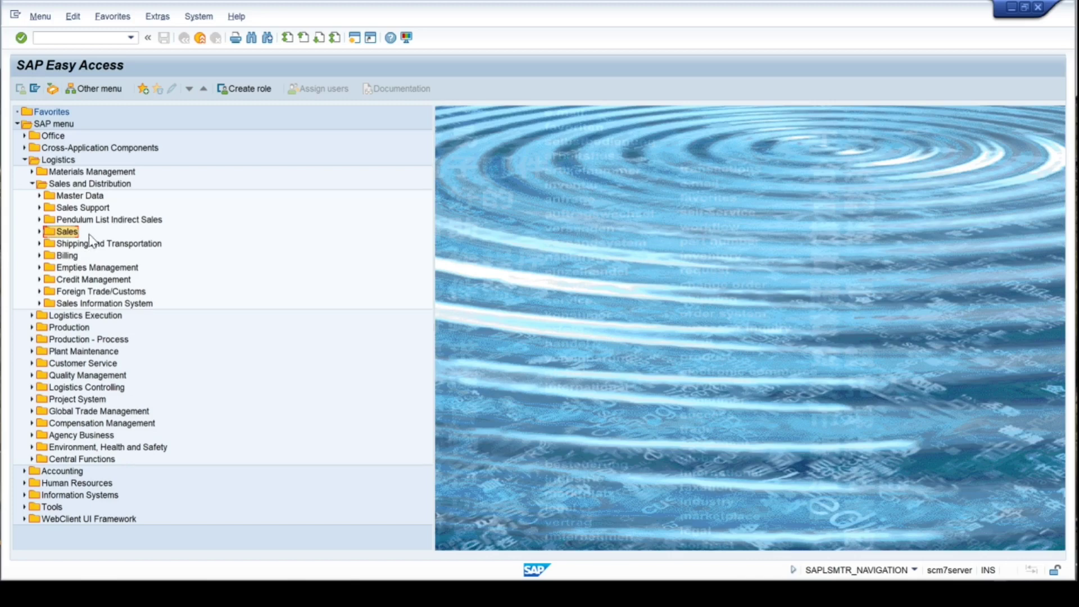
{"action": "left_click", "coordinate": [32, 184]}
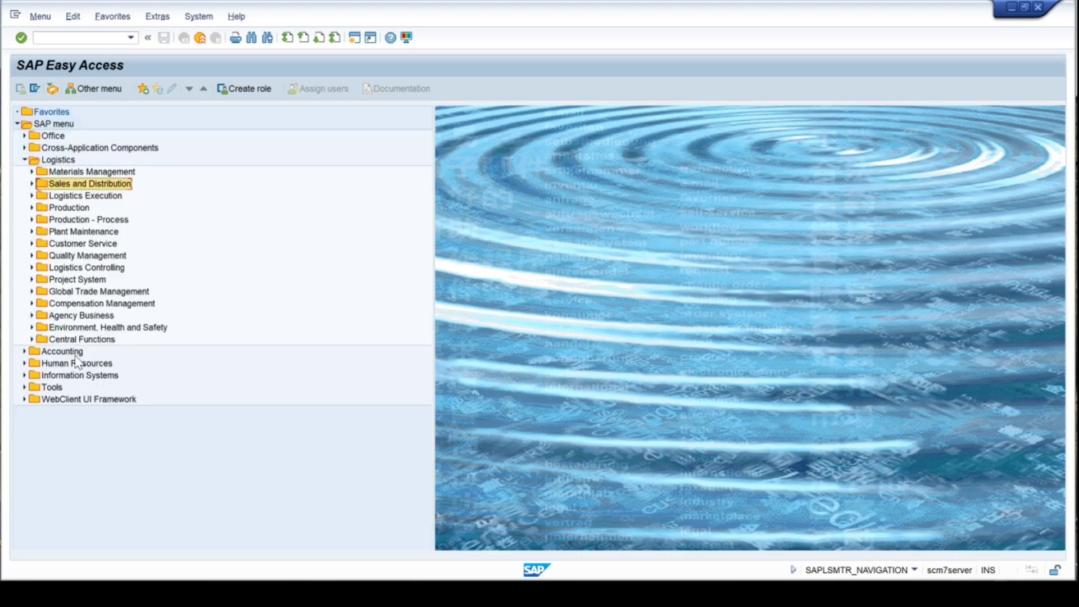
{"action": "left_click", "coordinate": [24, 159]}
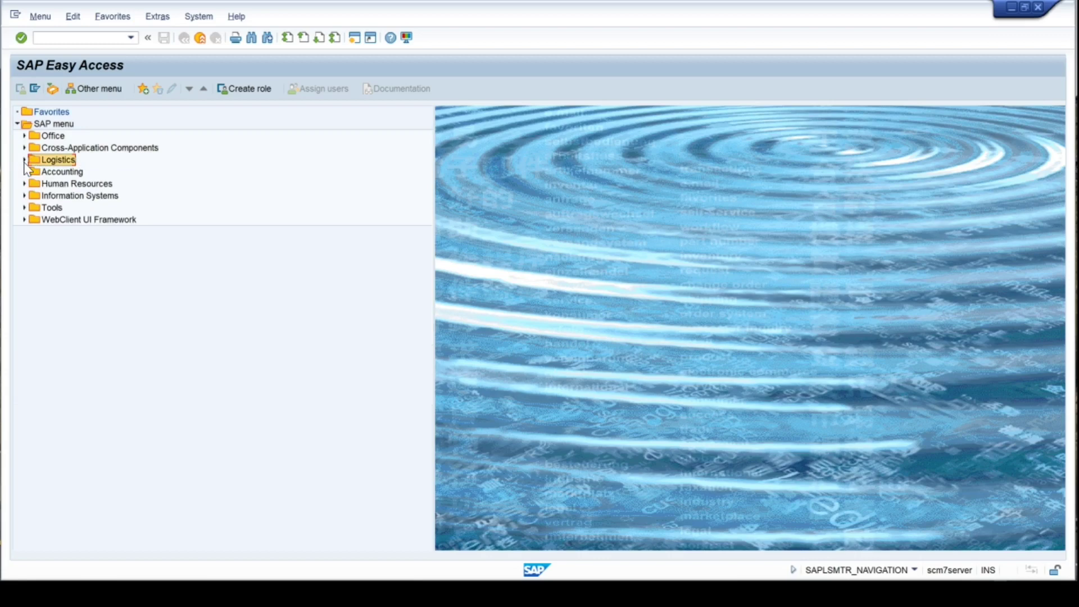
Expand Accounting, look at Financial Accounting and Financial Supply Chain Management, and collapse it again.
{"action": "left_click", "coordinate": [24, 172]}
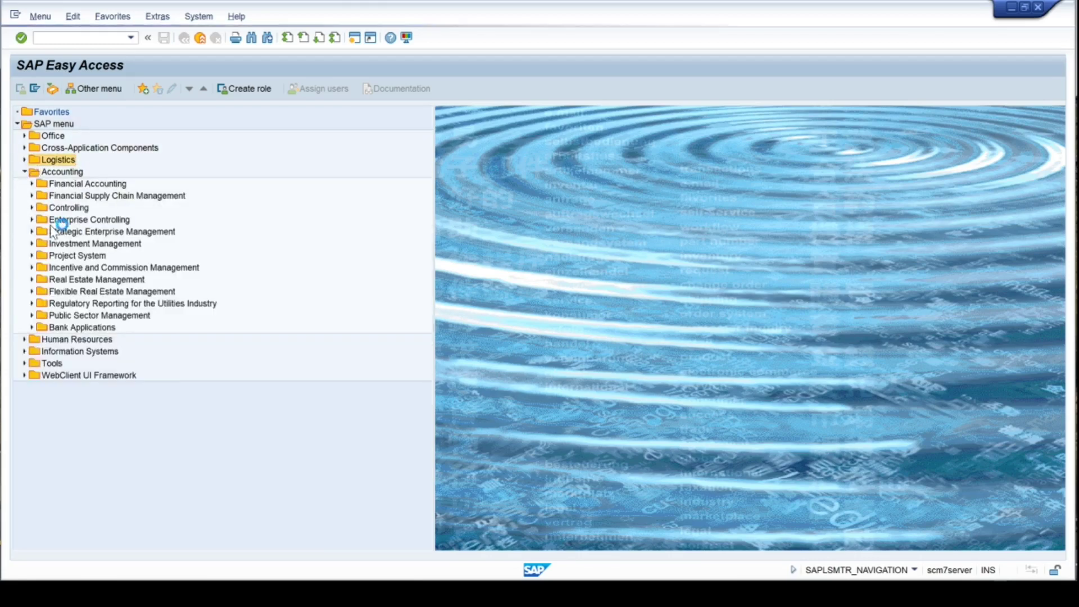
{"action": "left_click", "coordinate": [67, 185]}
{"action": "left_click", "coordinate": [73, 196]}
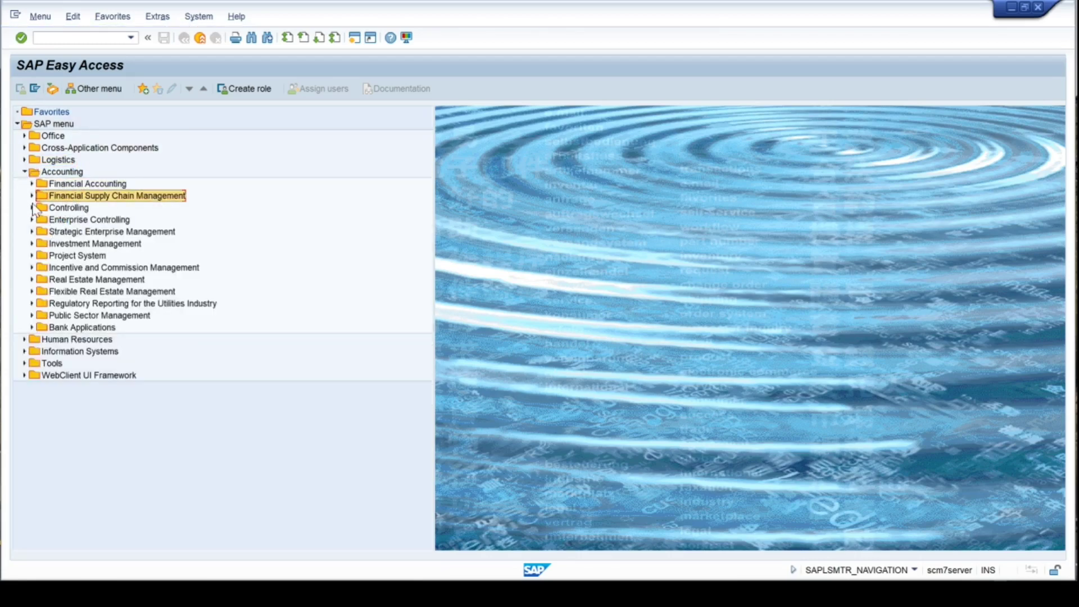
{"action": "left_click", "coordinate": [24, 171]}
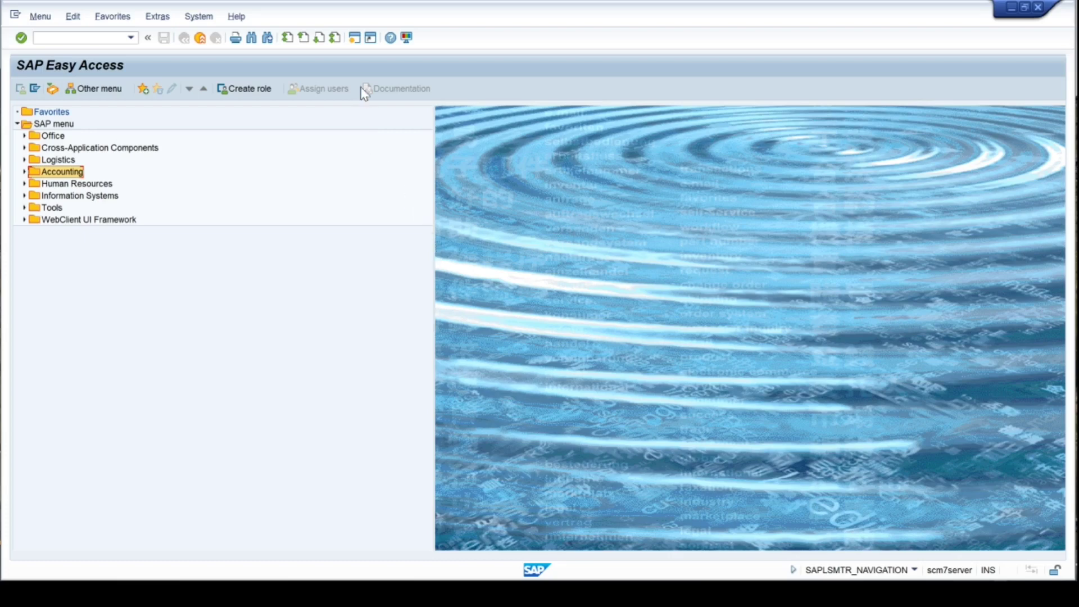
Open a second SAP session and arrange it side by side with the first one.
{"action": "left_click", "coordinate": [354, 38]}
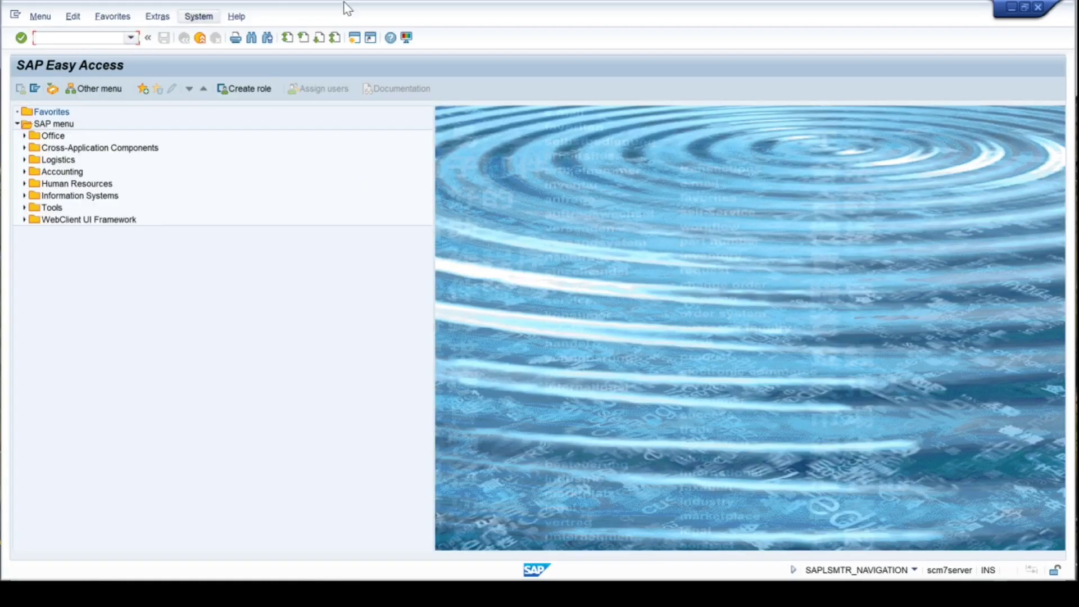
{"action": "left_click_drag", "start_coordinate": [342, 17], "coordinate": [539, 63]}
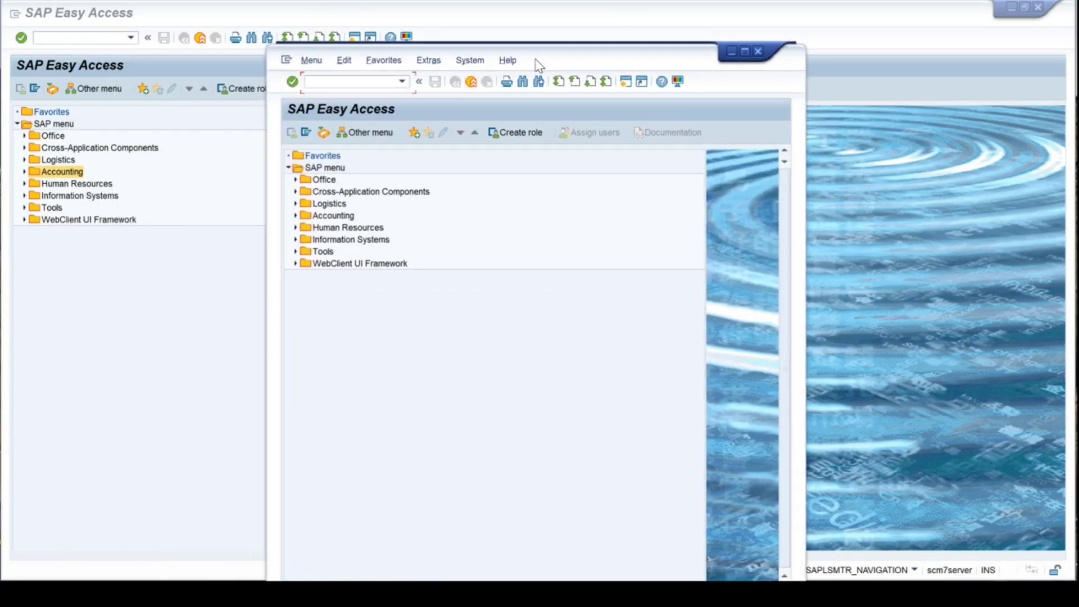
{"action": "key", "text": "super+Right"}
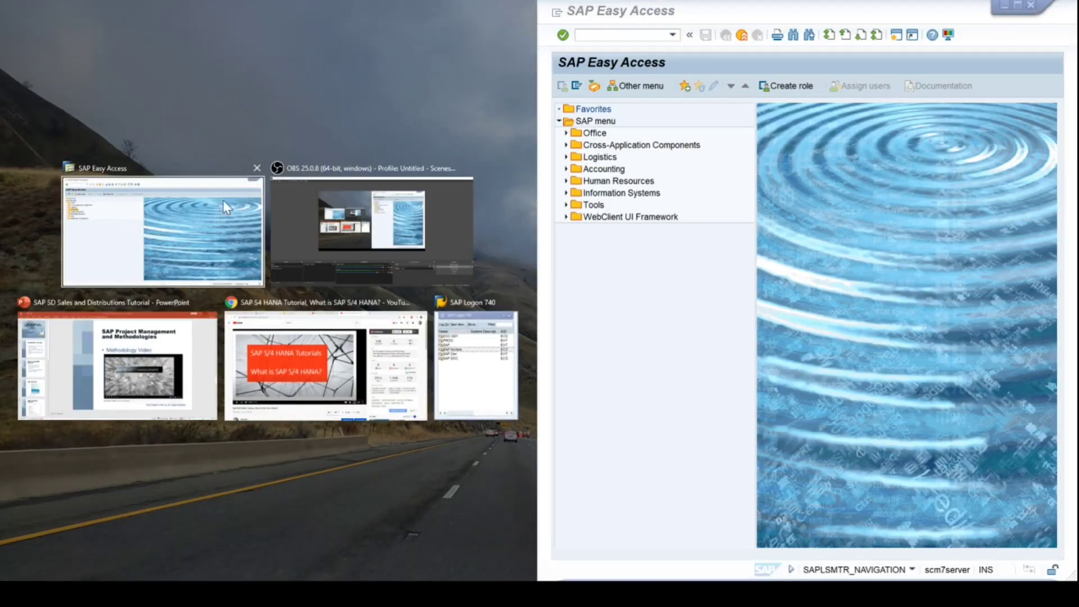
{"action": "left_click", "coordinate": [203, 224]}
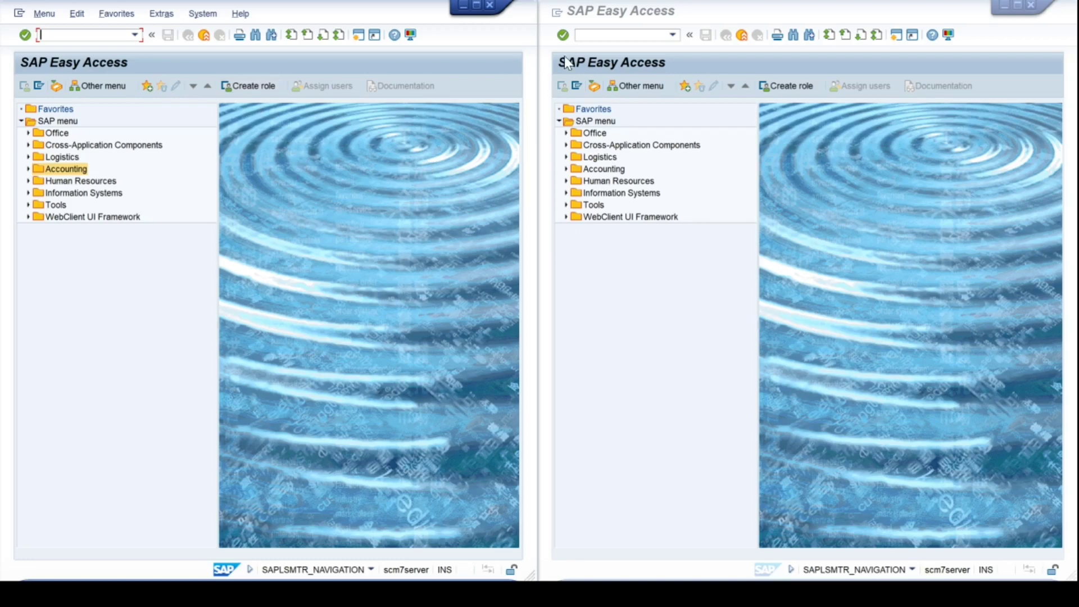
Run transaction spro in the second session and display the SAP Reference IMG.
{"action": "left_click", "coordinate": [609, 35]}
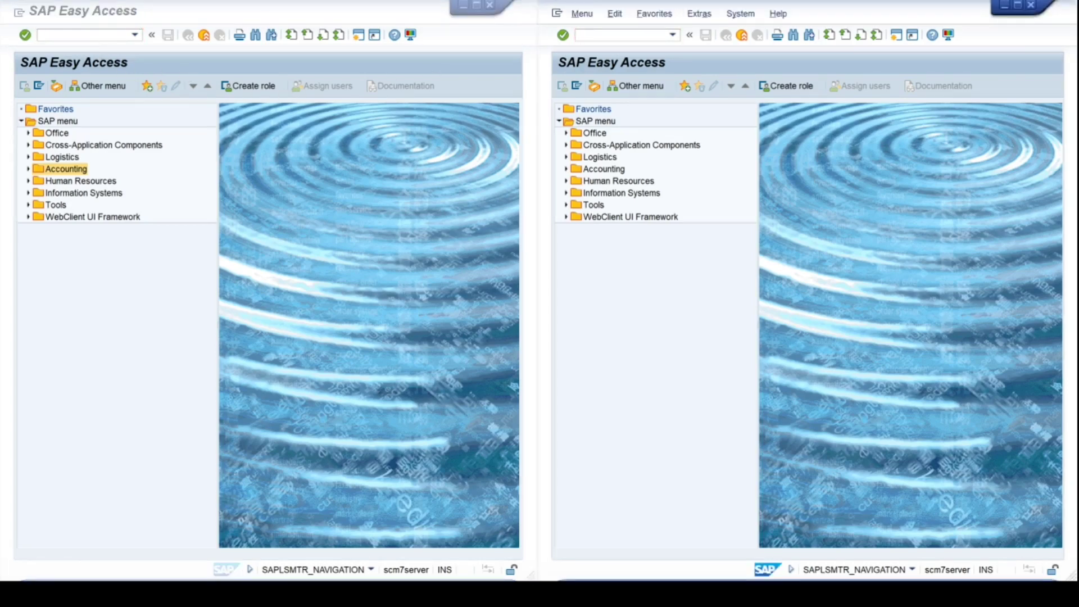
{"action": "left_click", "coordinate": [87, 35]}
{"action": "left_click", "coordinate": [625, 35]}
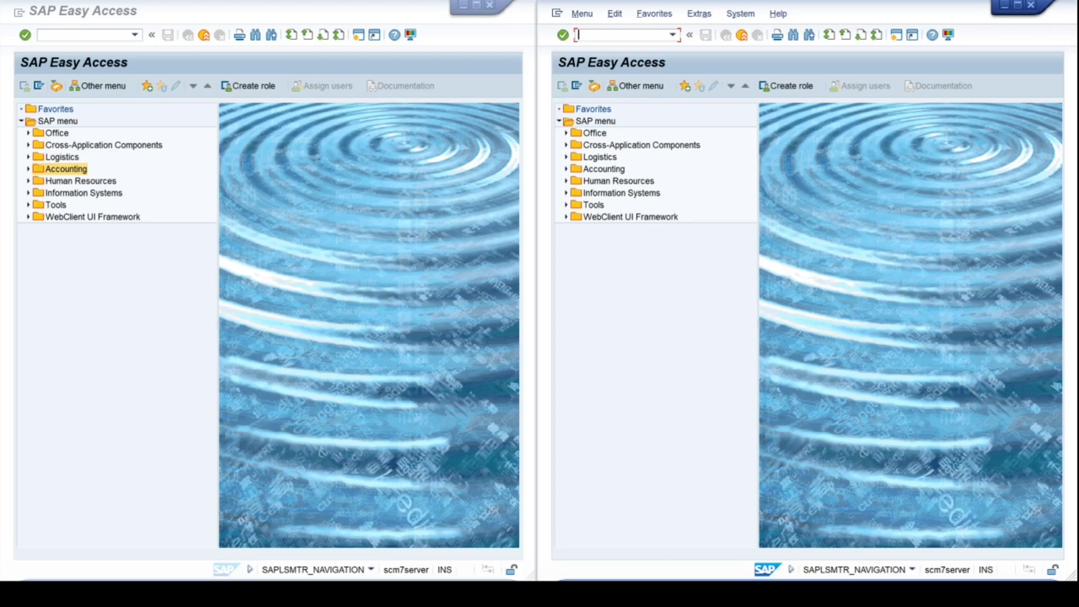
{"action": "type", "text": "spro"}
{"action": "key", "text": "Return"}
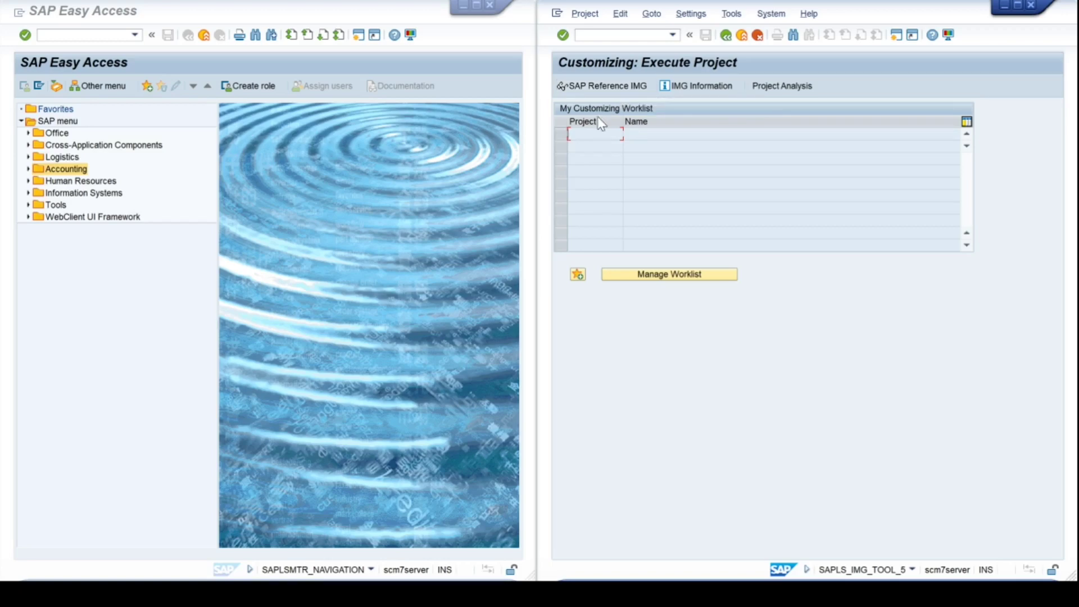
{"action": "left_click", "coordinate": [625, 87]}
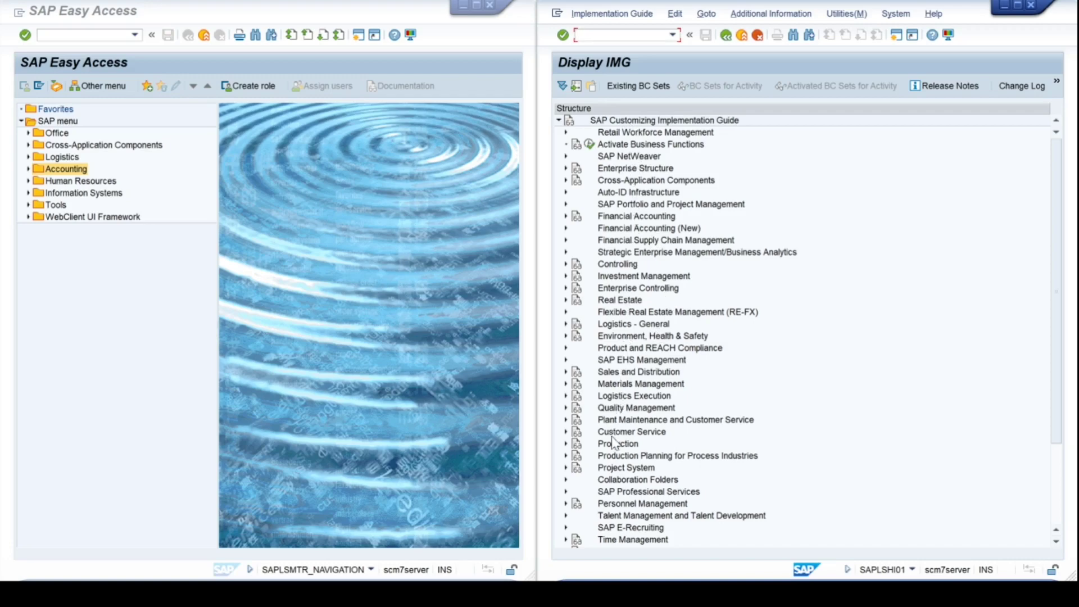
Expand Sales and Distribution in the implementation guide and highlight its Master Data, Sales and Billing nodes.
{"action": "left_click", "coordinate": [566, 371]}
{"action": "scroll", "coordinate": [666, 362], "scroll_direction": "down", "scroll_amount": 1}
{"action": "scroll", "coordinate": [666, 362], "scroll_direction": "down", "scroll_amount": 2}
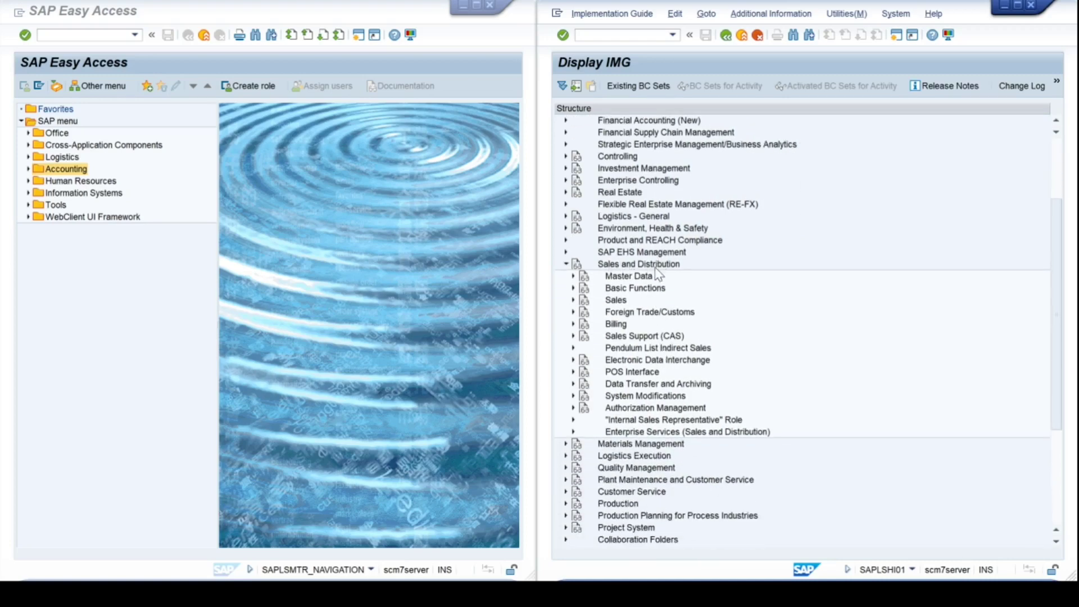
{"action": "left_click", "coordinate": [626, 279]}
{"action": "left_click", "coordinate": [619, 302]}
{"action": "left_click", "coordinate": [613, 326]}
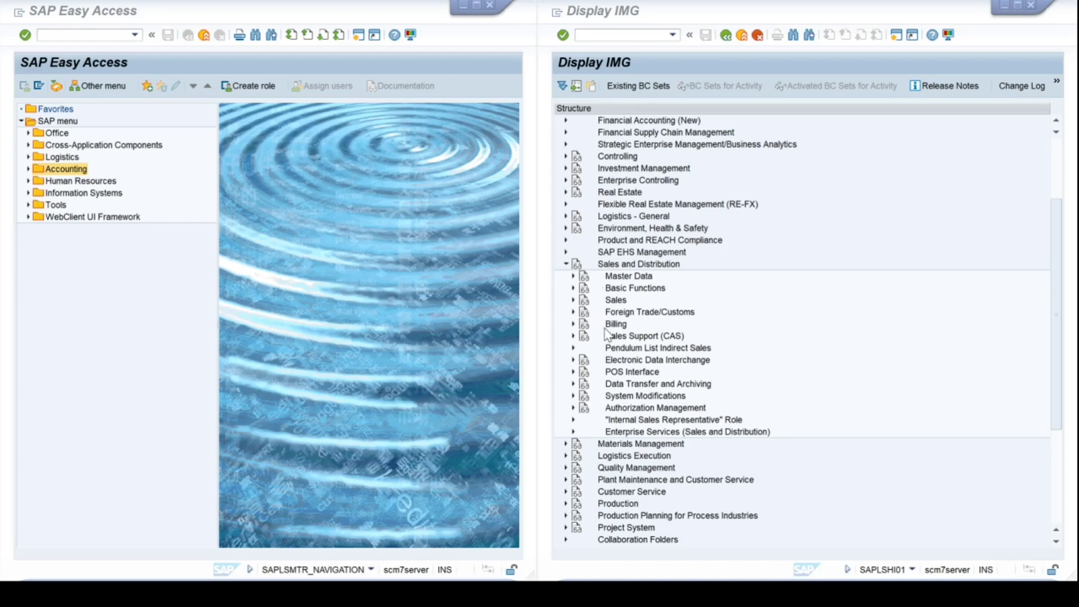
{"action": "left_click", "coordinate": [617, 302]}
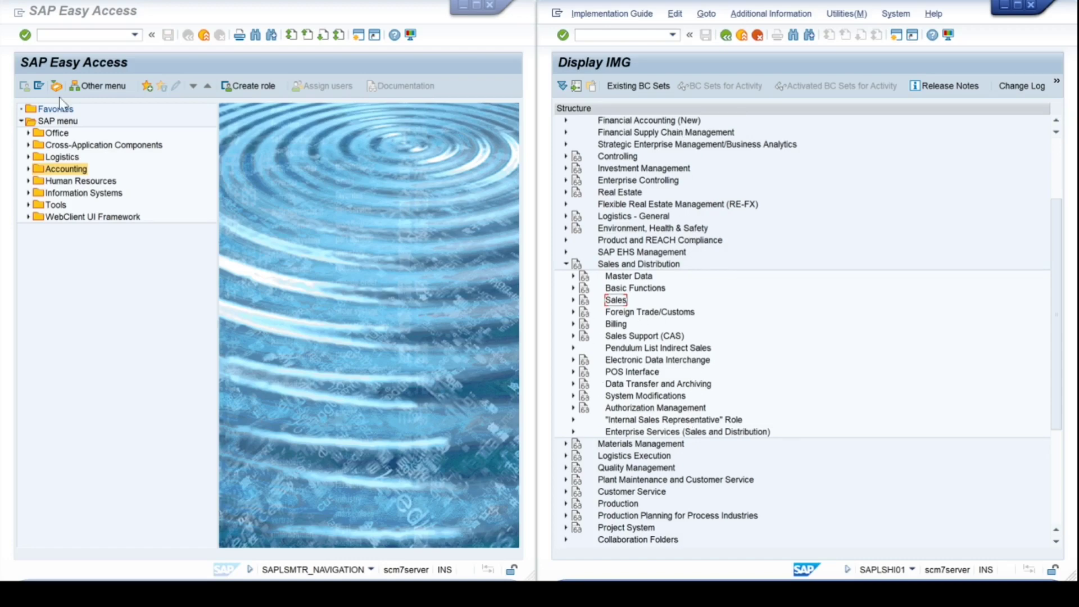
Show the overview of open sessions from the SAP Easy Access session with the command /o.
{"action": "left_click", "coordinate": [140, 349]}
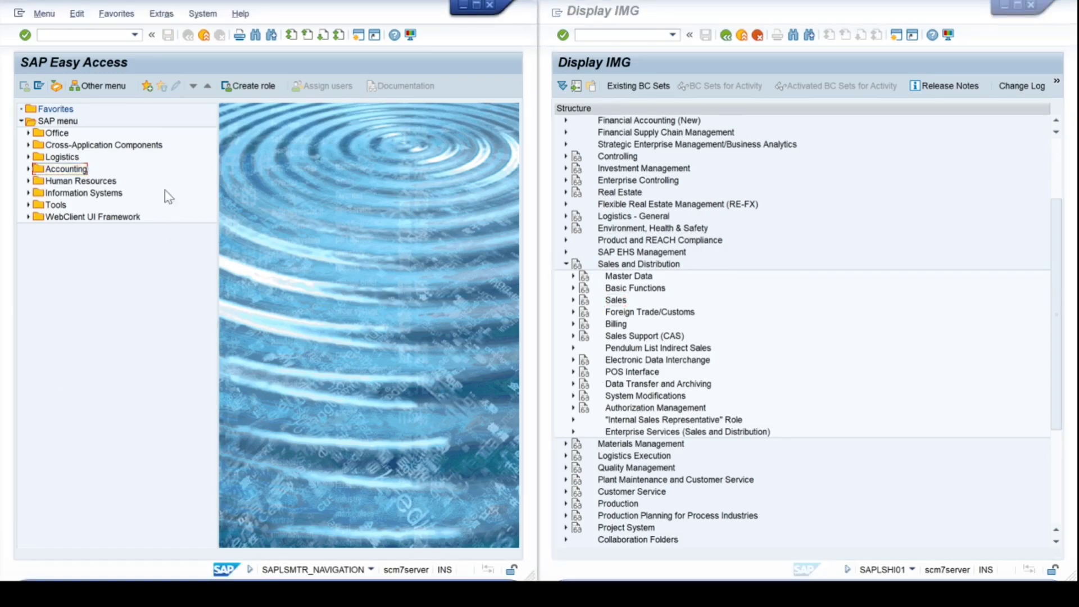
{"action": "left_click", "coordinate": [85, 34]}
{"action": "type", "text": "/o"}
{"action": "key", "text": "Return"}
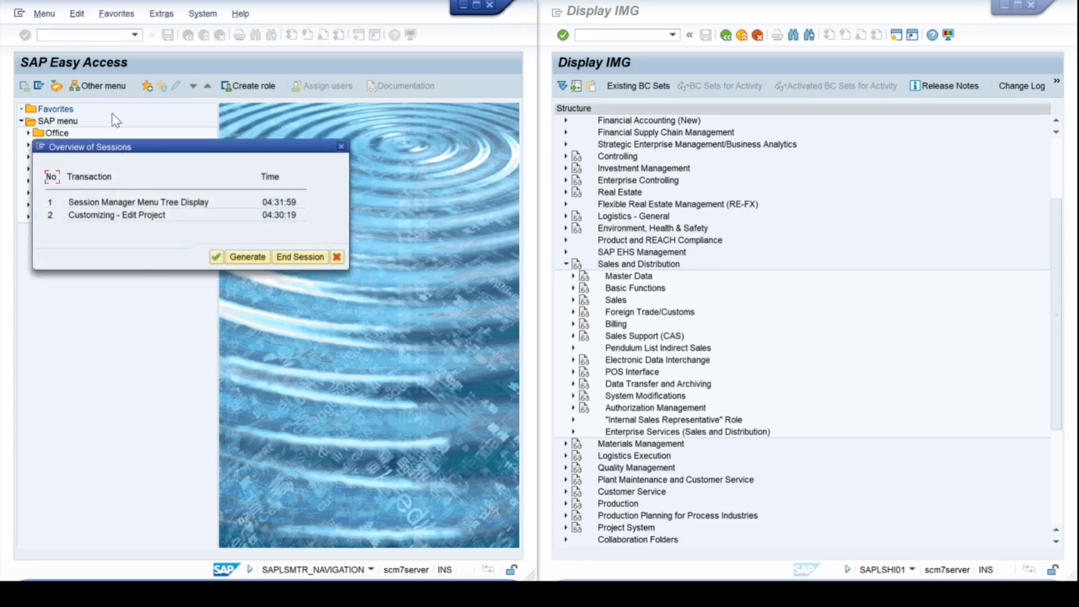
{"action": "left_click_drag", "start_coordinate": [121, 154], "coordinate": [339, 124]}
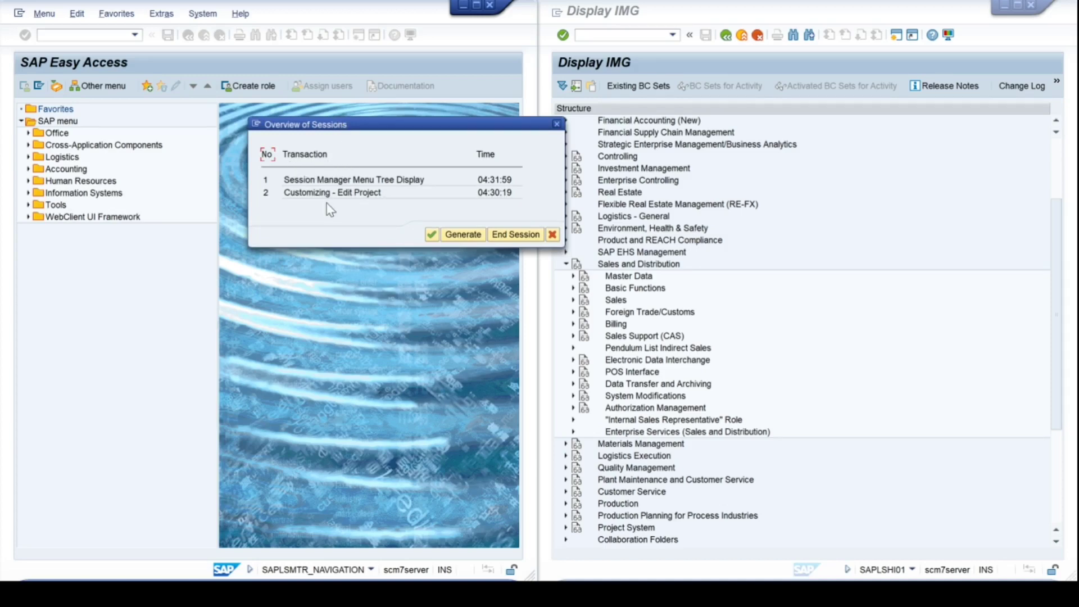
Generate an additional session from the session overview and close it again.
{"action": "left_click", "coordinate": [451, 239]}
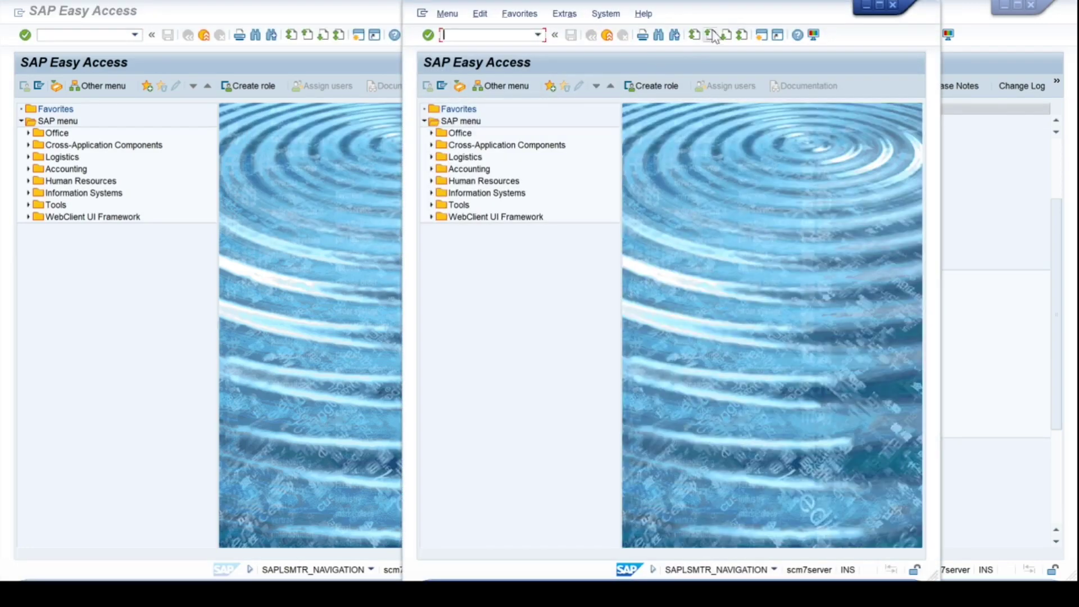
{"action": "left_click_drag", "start_coordinate": [718, 12], "coordinate": [610, 149]}
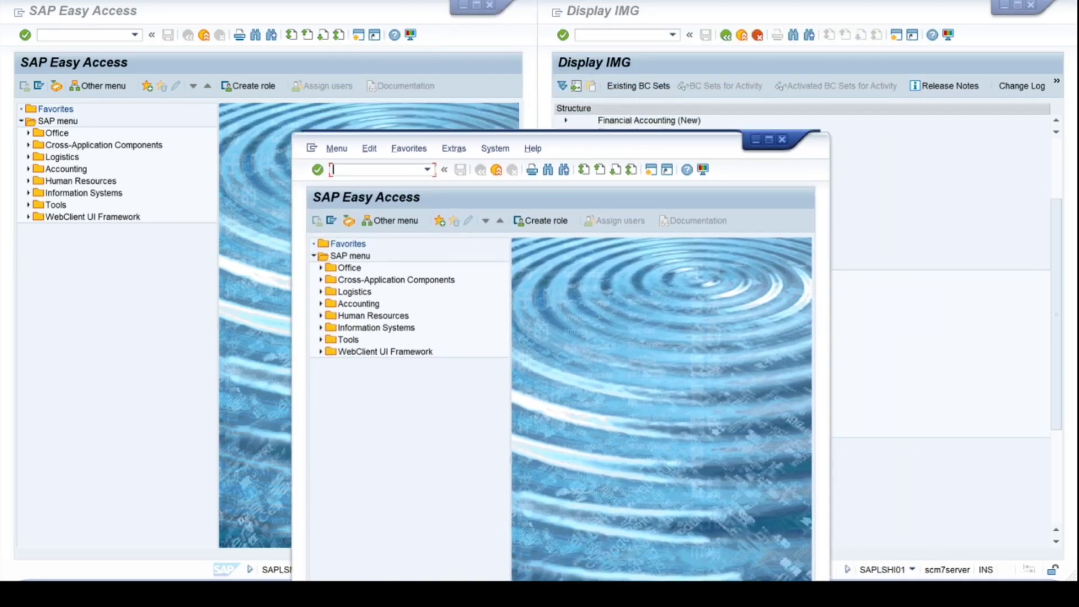
{"action": "left_click", "coordinate": [784, 142]}
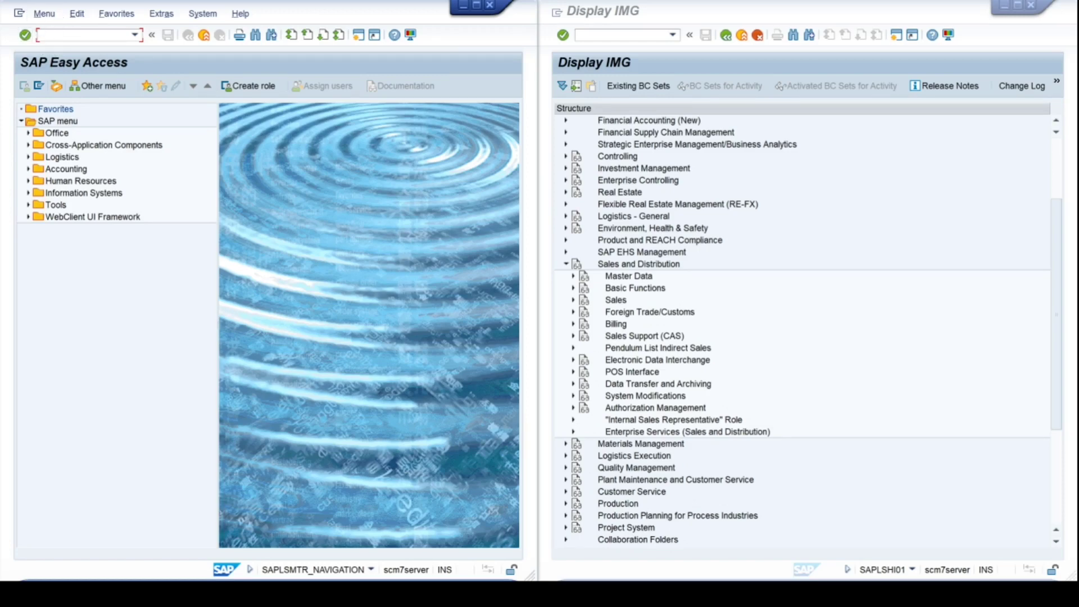
Expand Logistics > Sales and Distribution > Sales > Inquiry in the SAP menu and open VA11 - Create.
{"action": "left_click", "coordinate": [28, 157]}
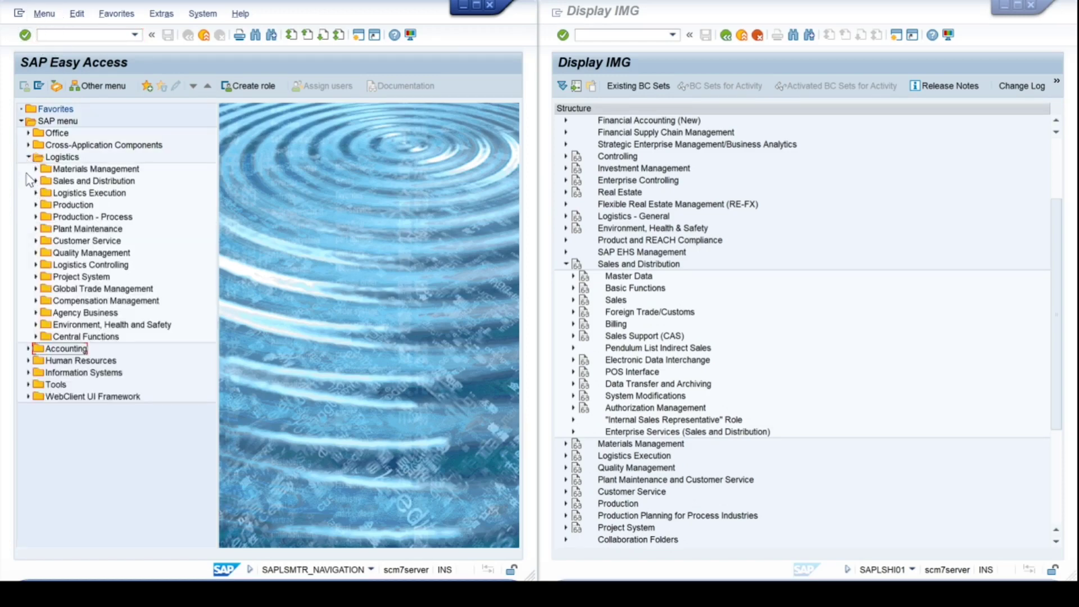
{"action": "left_click", "coordinate": [36, 181]}
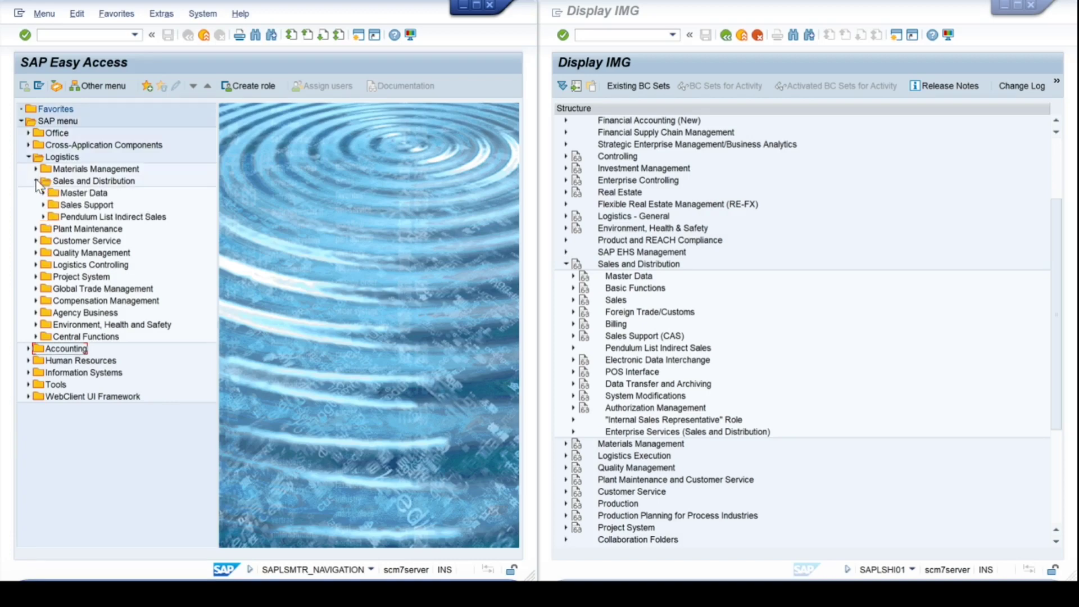
{"action": "left_click", "coordinate": [44, 229]}
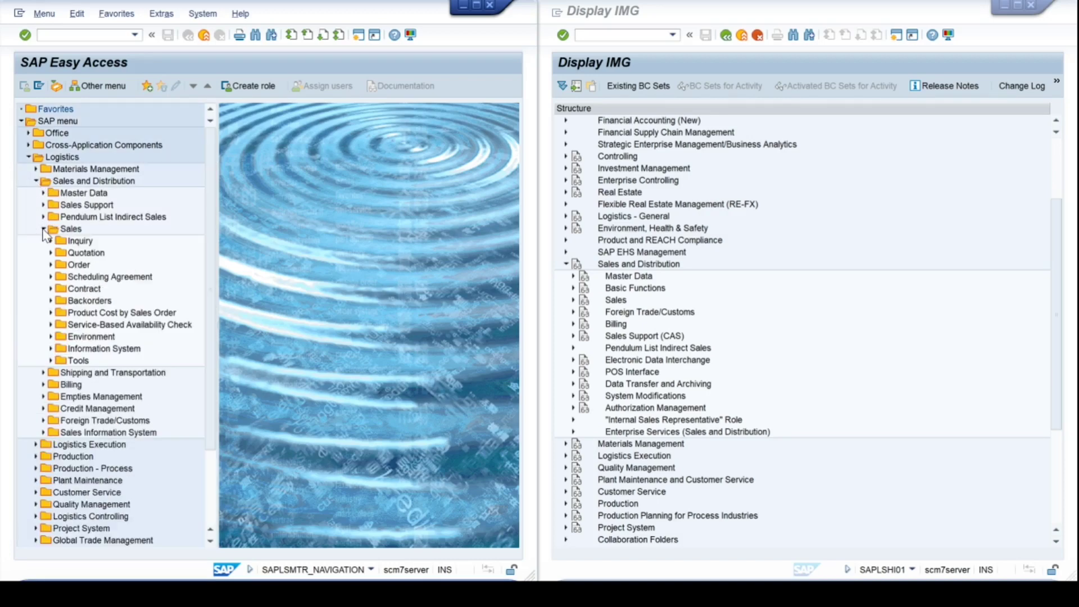
{"action": "left_click", "coordinate": [51, 240]}
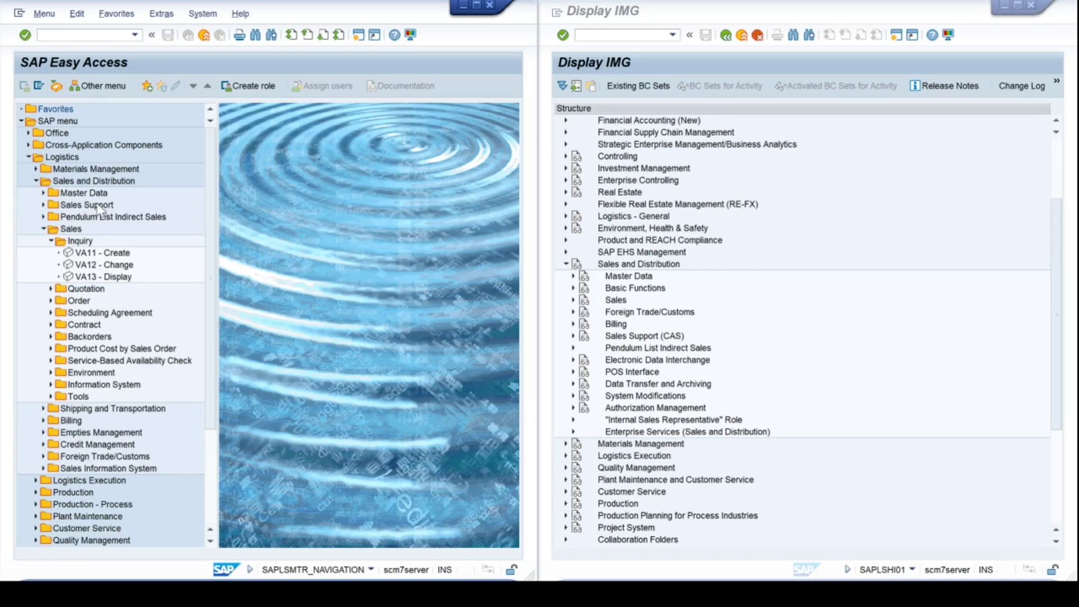
{"action": "double_click", "coordinate": [89, 254]}
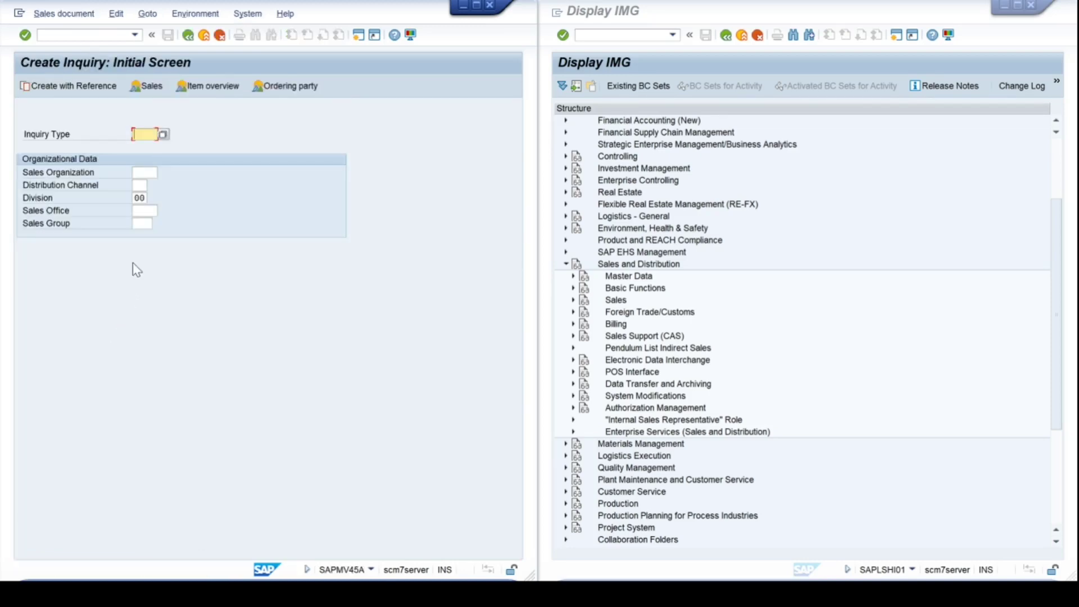
Return to the SAP menu and start transaction VA11 in a new session with the command /ova11.
{"action": "left_click", "coordinate": [188, 37]}
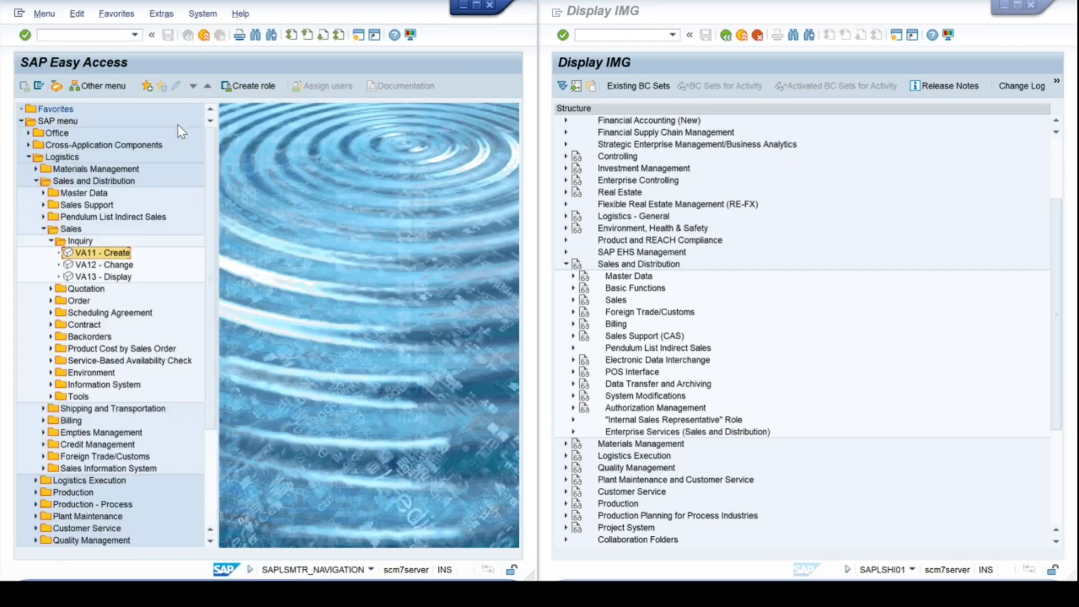
{"action": "left_click", "coordinate": [67, 34]}
{"action": "type", "text": "/o"}
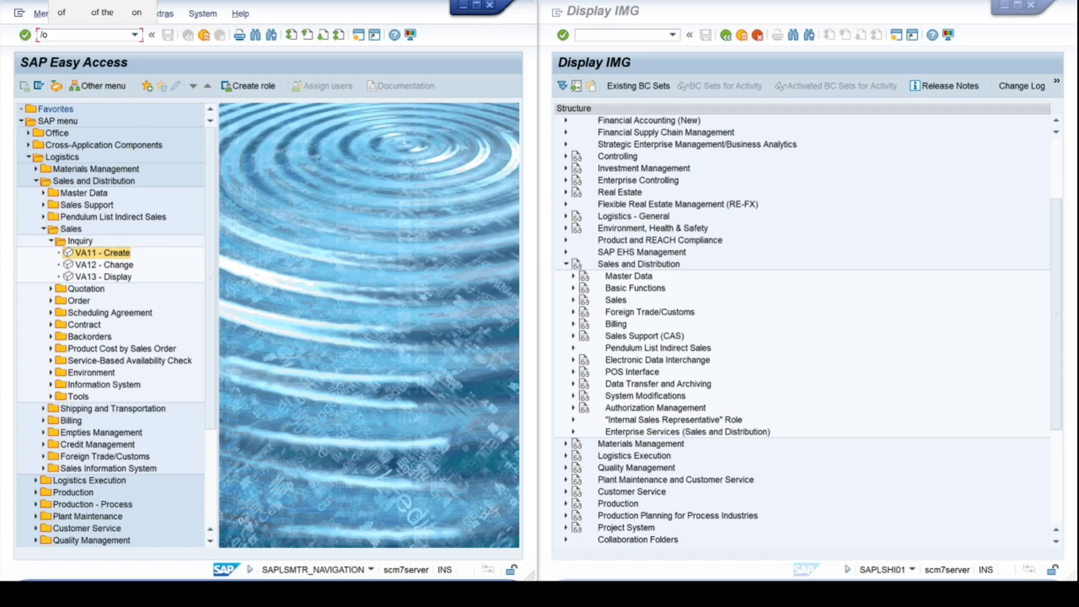
{"action": "type", "text": "va11"}
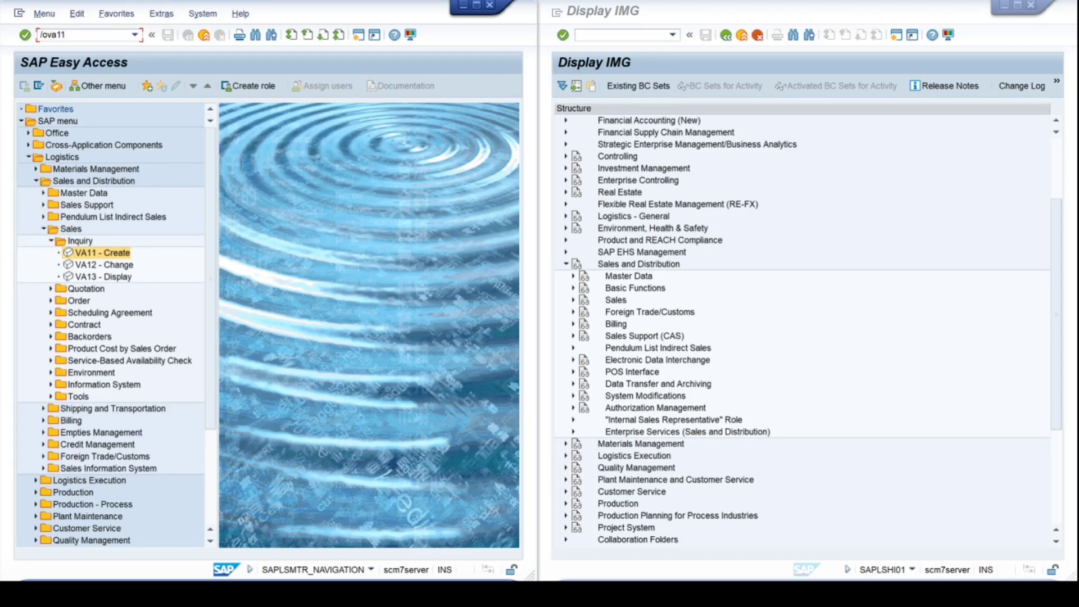
{"action": "key", "text": "Return"}
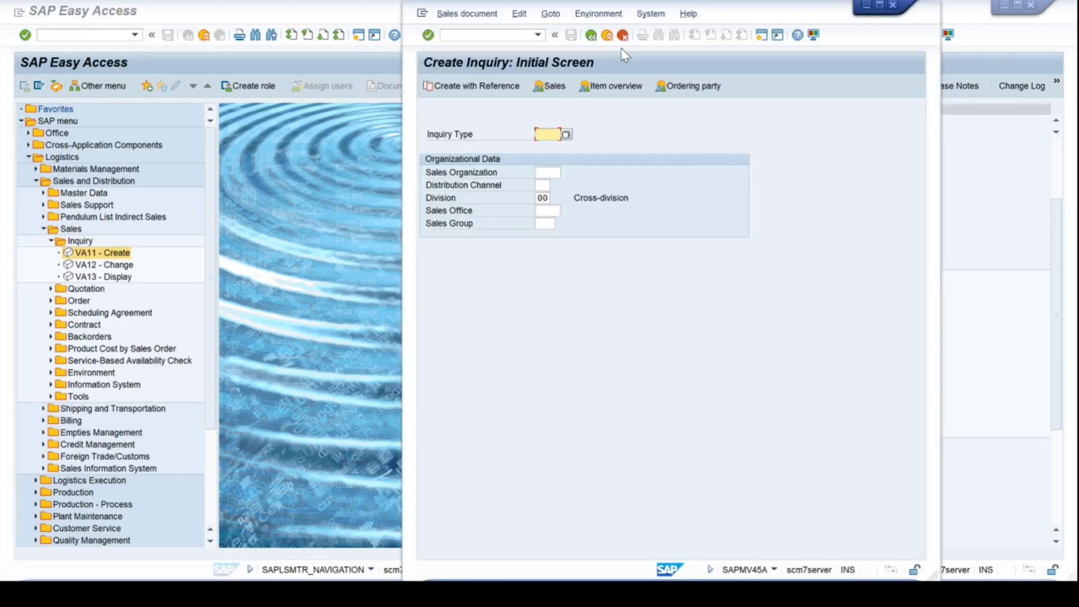
Close the separate Create Inquiry session and enter the command /ospro in the SAP Easy Access session without executing it.
{"action": "left_click_drag", "start_coordinate": [732, 12], "coordinate": [592, 87]}
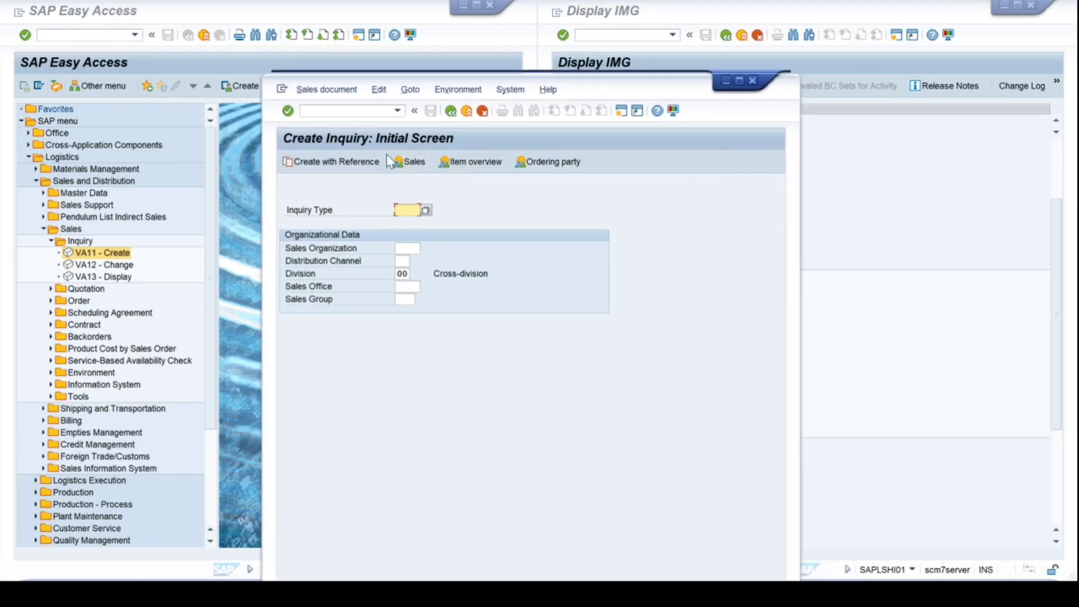
{"action": "left_click", "coordinate": [753, 82]}
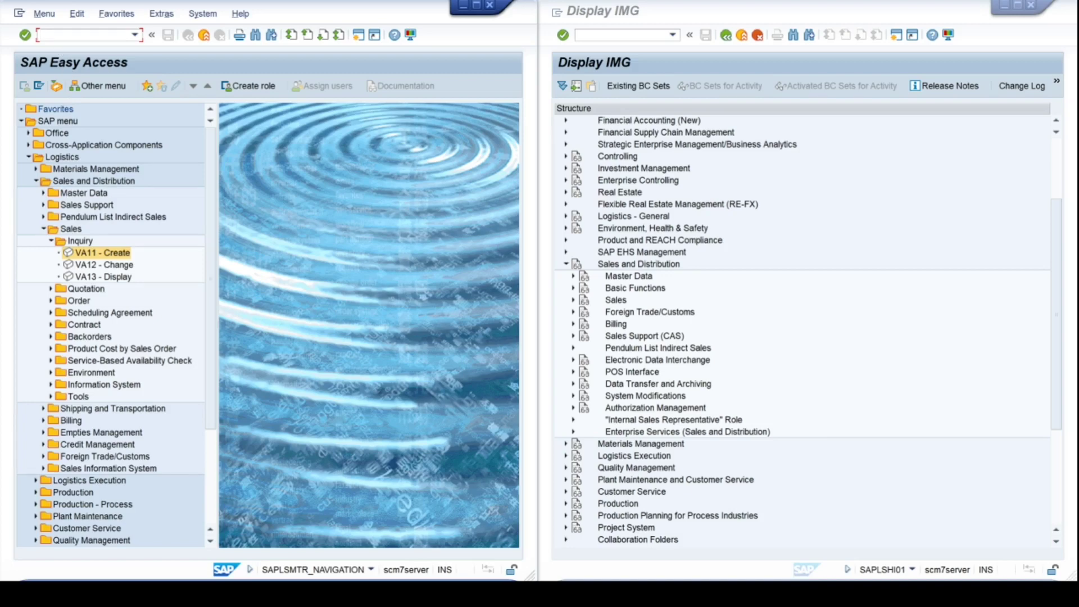
{"action": "type", "text": "/o"}
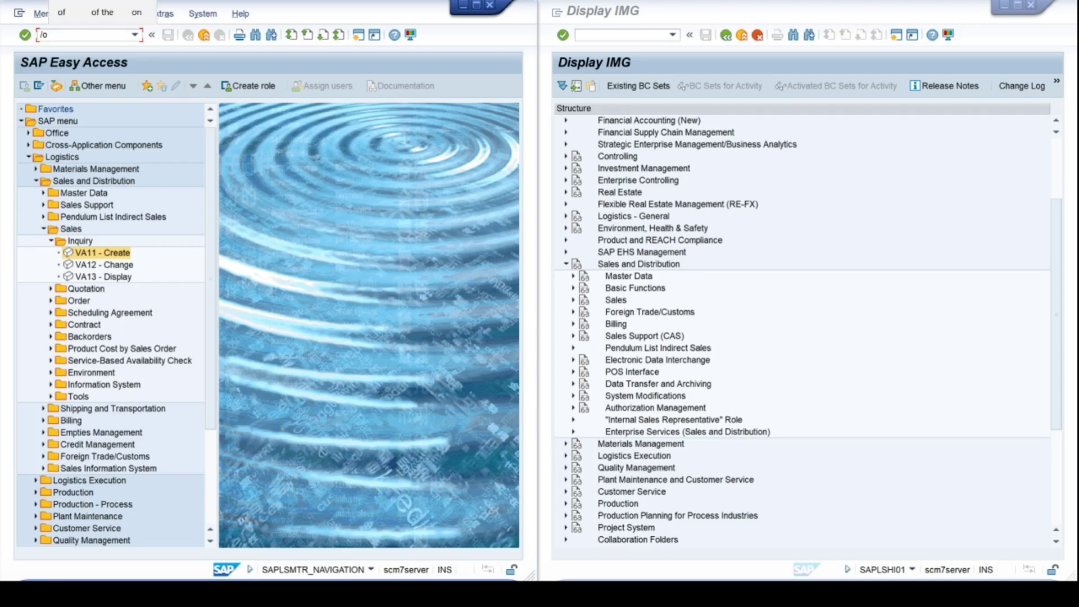
{"action": "type", "text": "spro"}
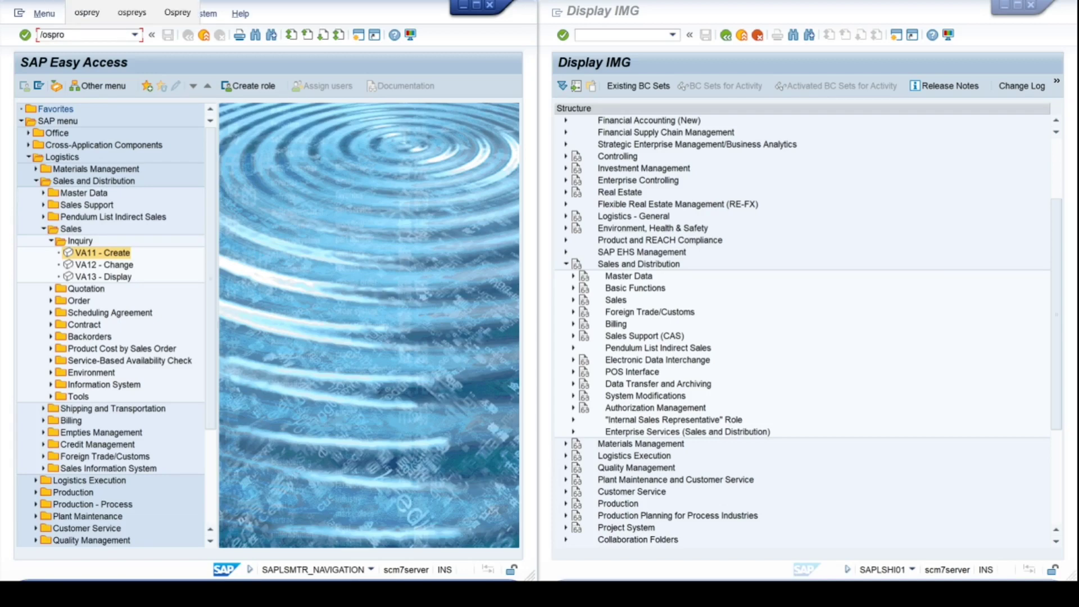
Collapse Logistics, open SPRO - Execute Project under Tools > Customizing > IMG, and display the SAP Reference IMG.
{"action": "left_click", "coordinate": [28, 157]}
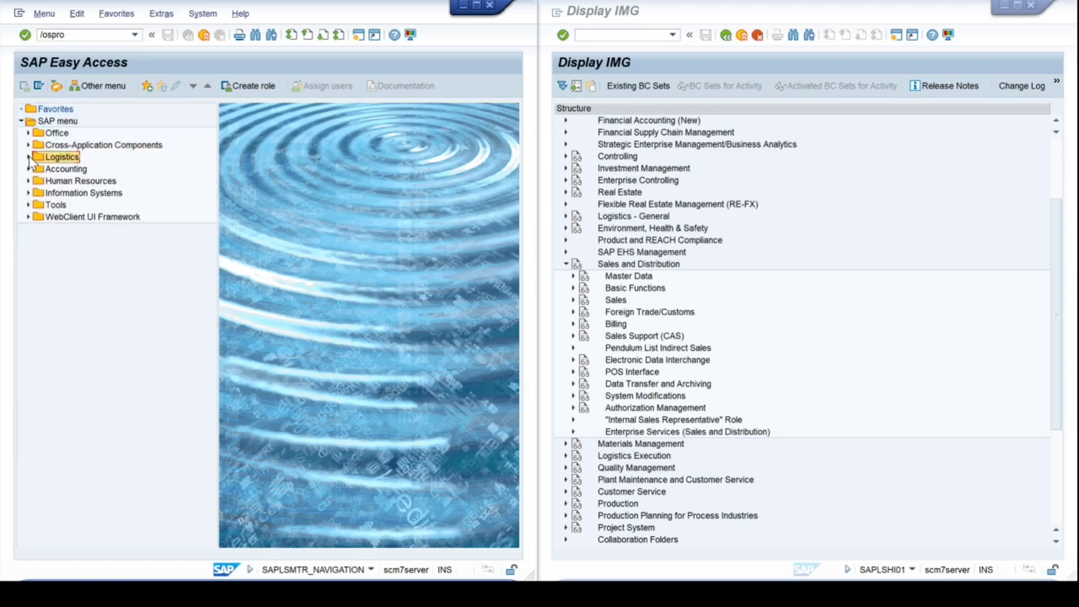
{"action": "left_click", "coordinate": [29, 205]}
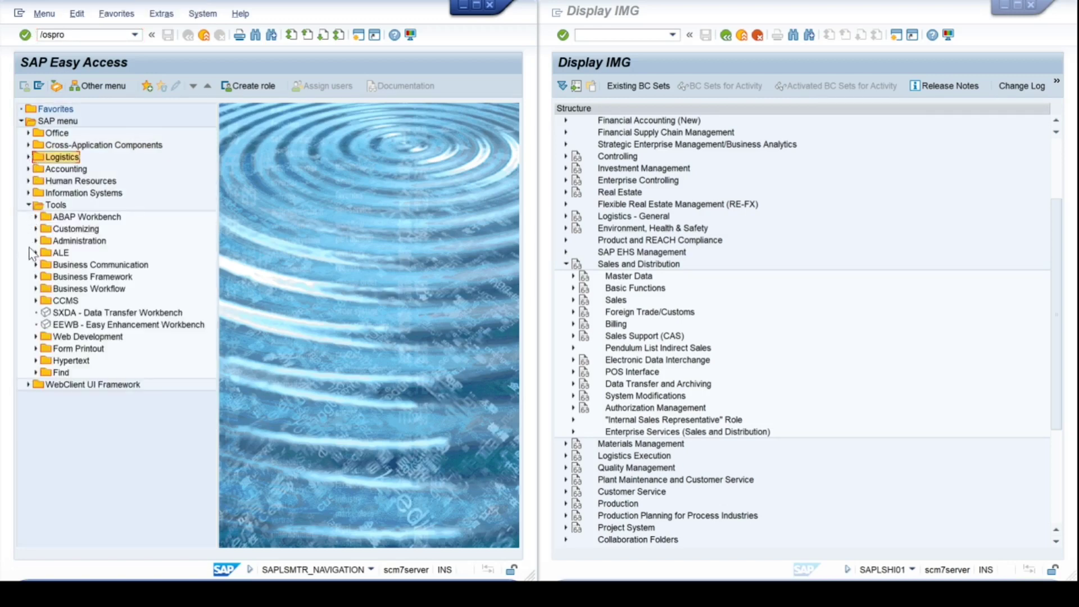
{"action": "left_click", "coordinate": [36, 229]}
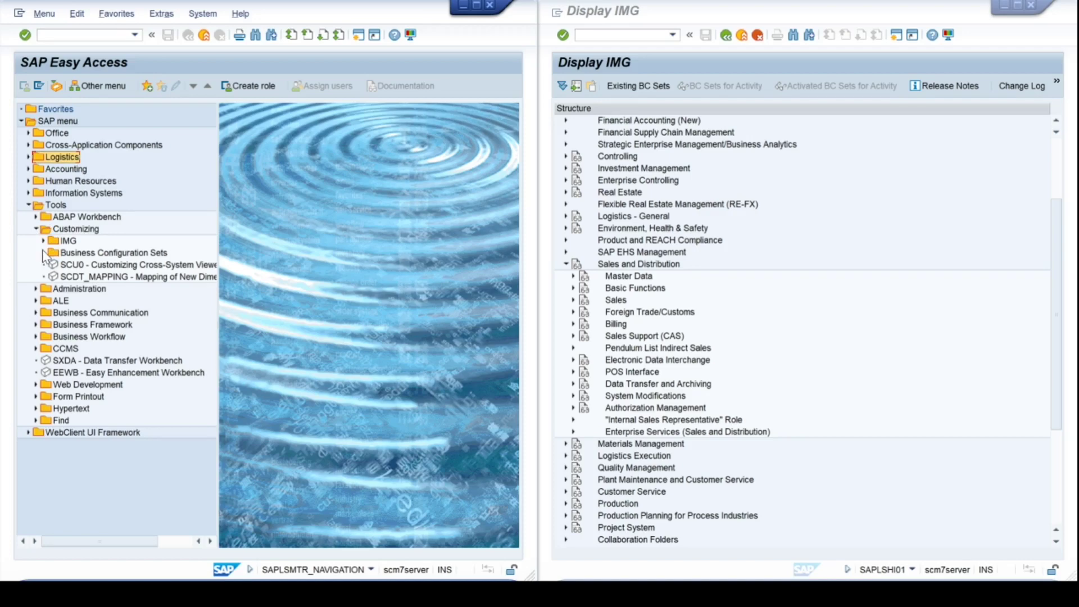
{"action": "left_click", "coordinate": [44, 241]}
{"action": "left_click", "coordinate": [83, 253]}
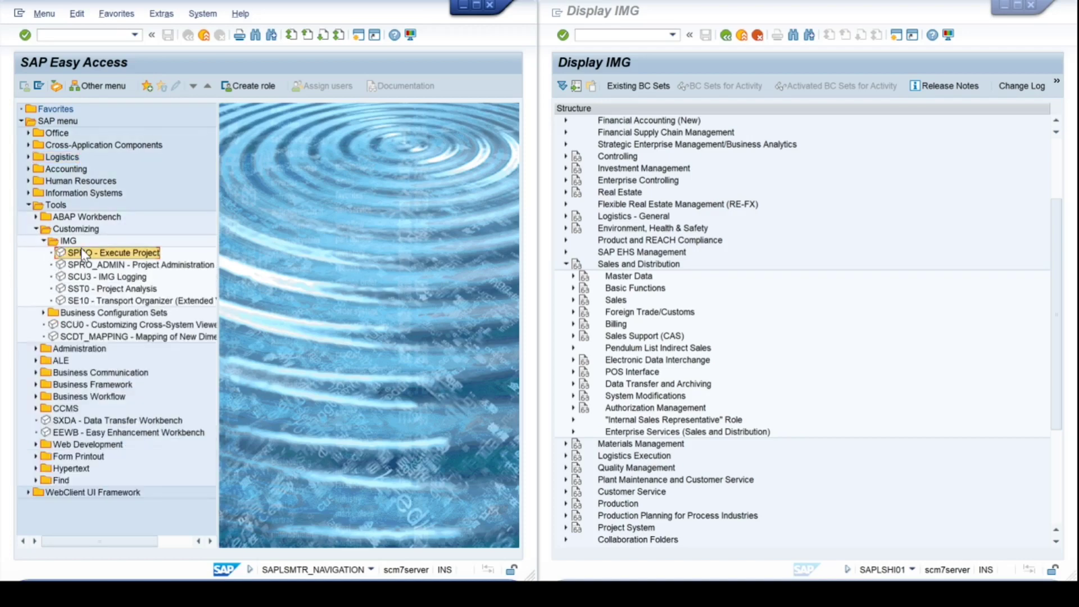
{"action": "double_click", "coordinate": [100, 252]}
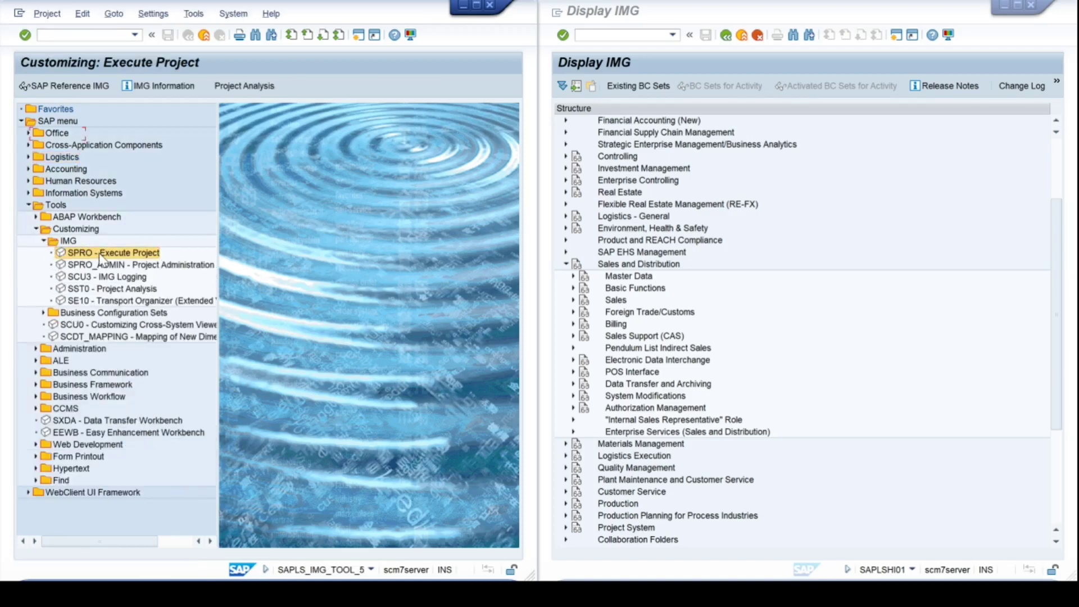
{"action": "left_click", "coordinate": [67, 87]}
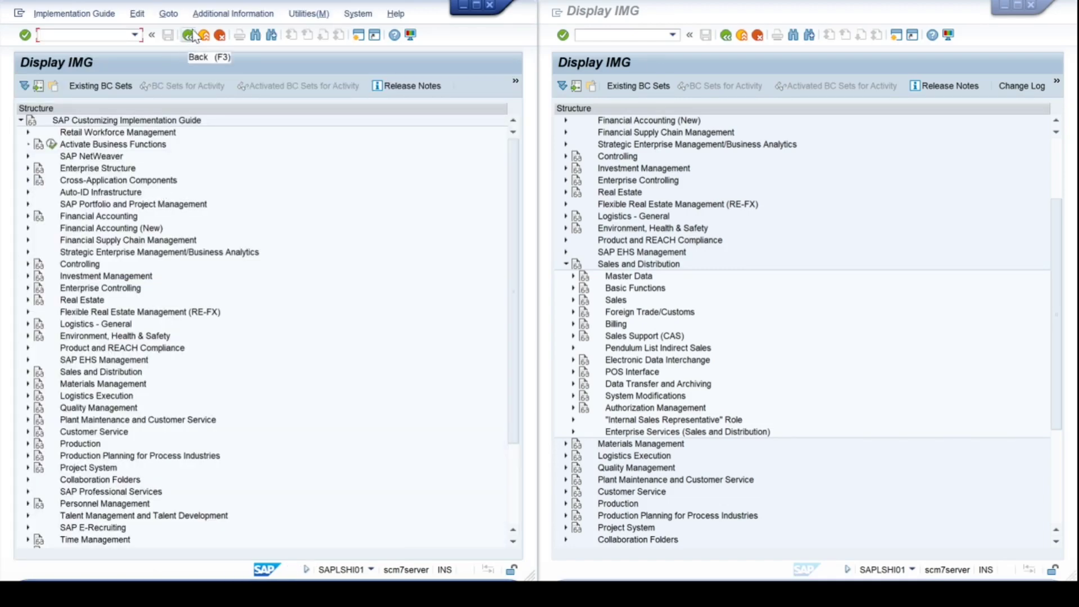
Go back from the implementation guide to the SAP Easy Access menu and collapse the Tools folder.
{"action": "left_click", "coordinate": [187, 36]}
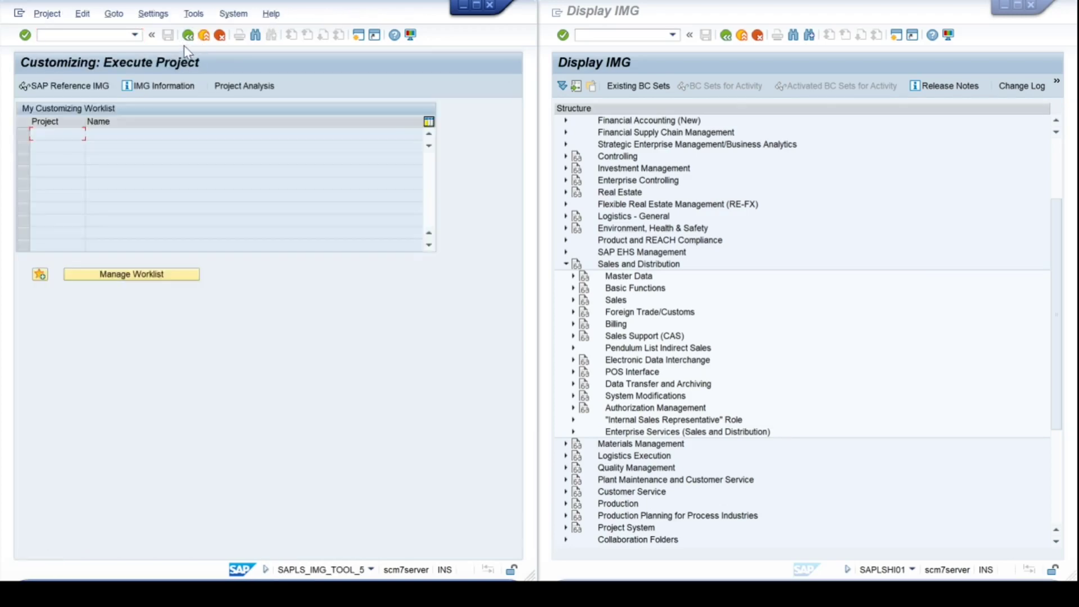
{"action": "left_click", "coordinate": [188, 36]}
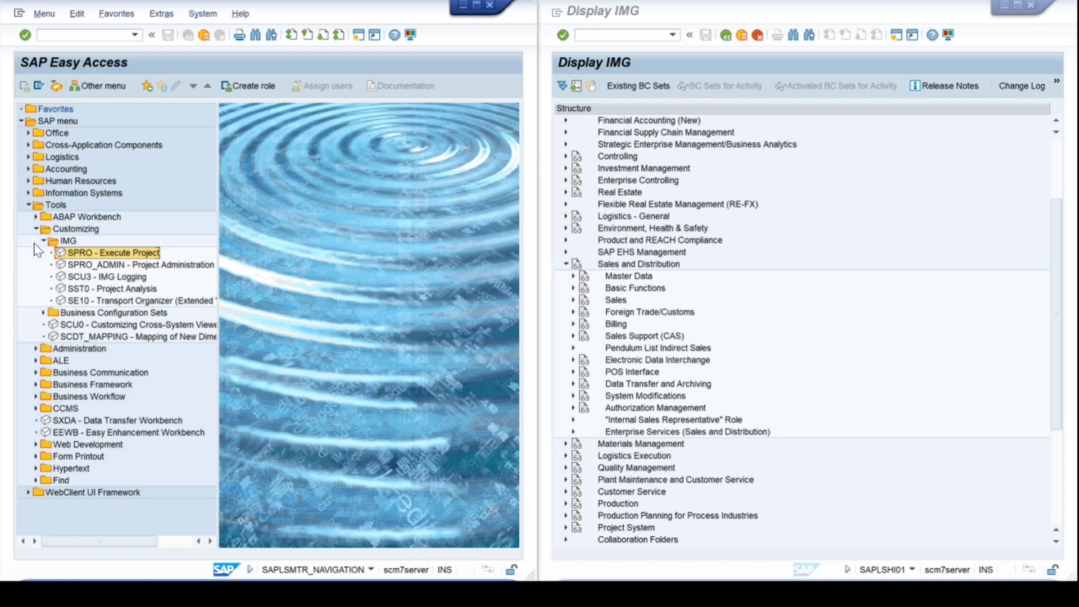
{"action": "left_click", "coordinate": [28, 204]}
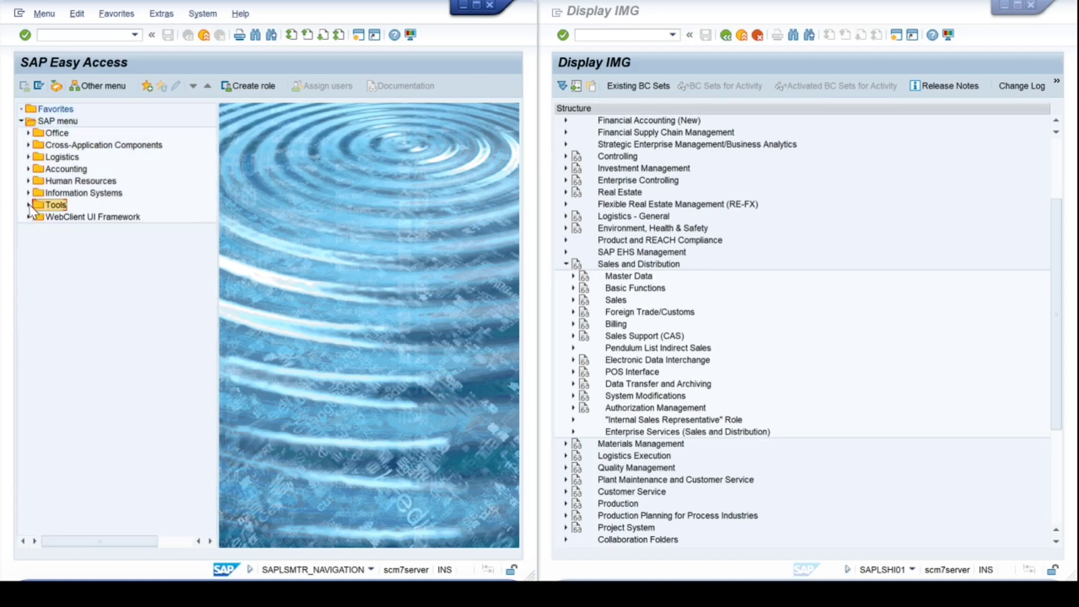
Start transaction SPRO in a new session with the command /ospro and move its window over the Easy Access session.
{"action": "left_click", "coordinate": [41, 35]}
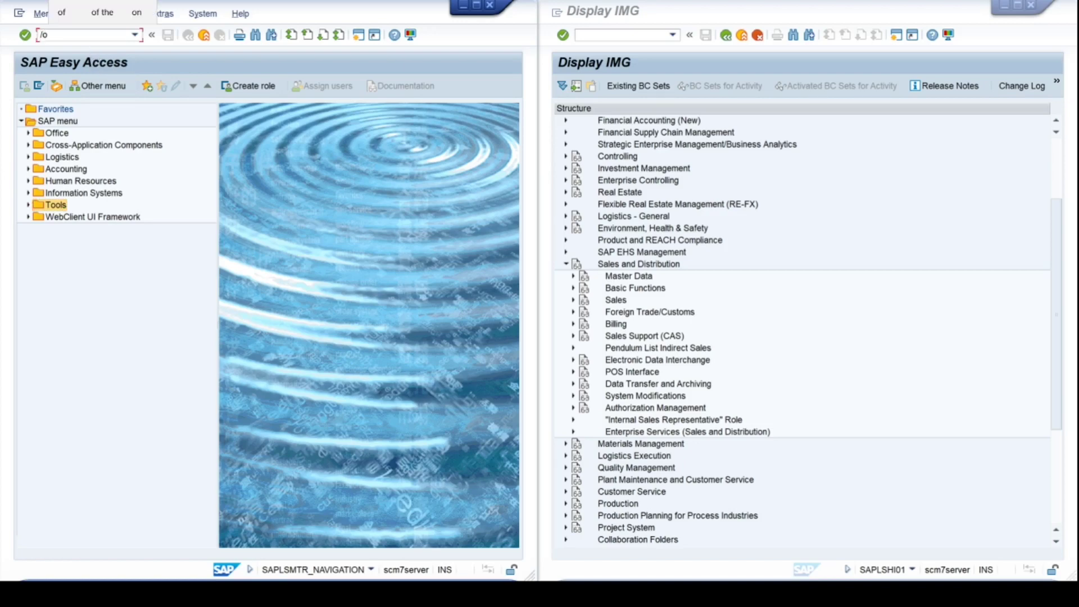
{"action": "type", "text": "/ospro"}
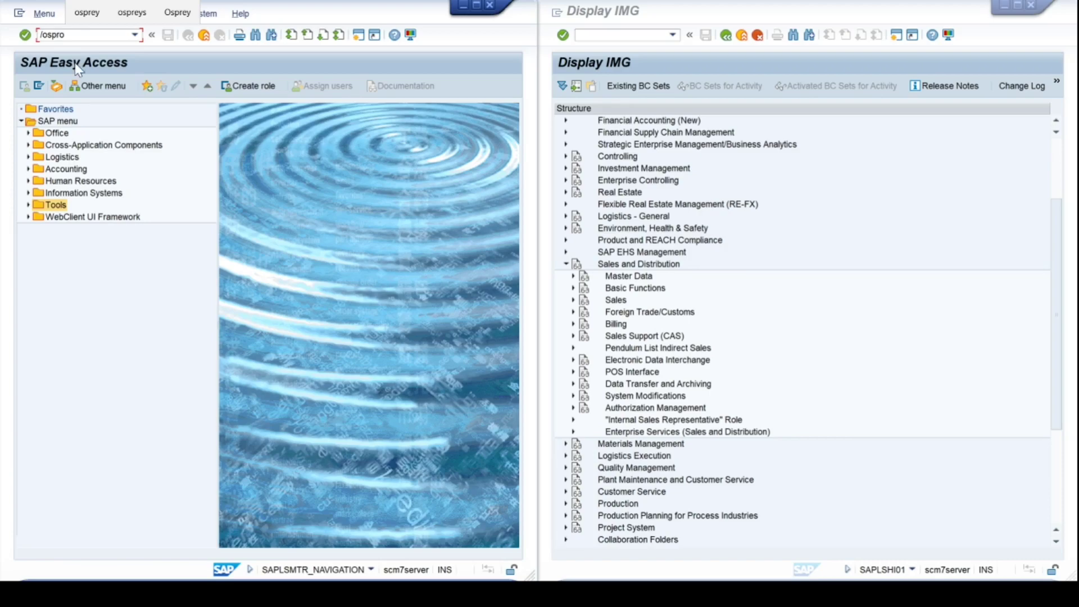
{"action": "key", "text": "Return"}
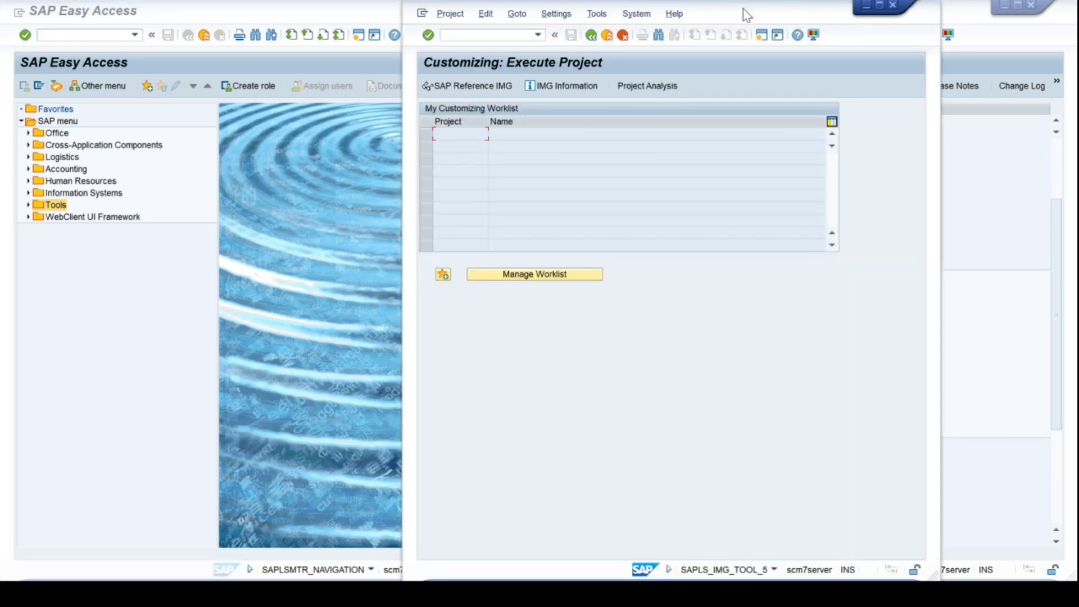
{"action": "left_click_drag", "start_coordinate": [746, 14], "coordinate": [504, 94]}
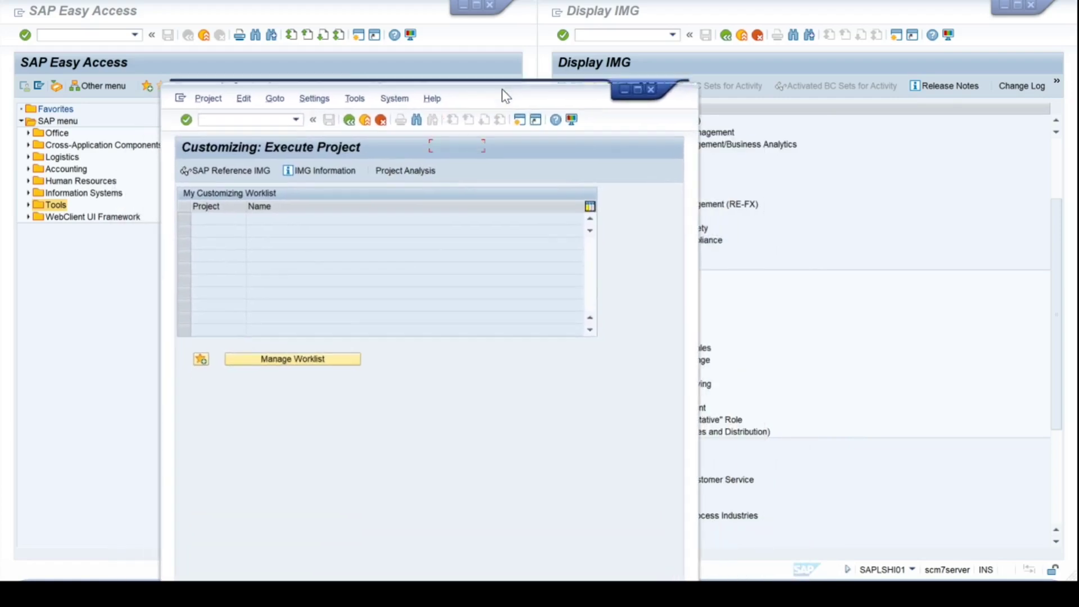
Try to start VA11 from the Customizing: Execute Project screen without a prefix, and maximize that session window.
{"action": "left_click", "coordinate": [236, 119]}
{"action": "type", "text": "va11"}
{"action": "key", "text": "Return"}
{"action": "left_click_drag", "start_coordinate": [549, 86], "coordinate": [556, 8]}
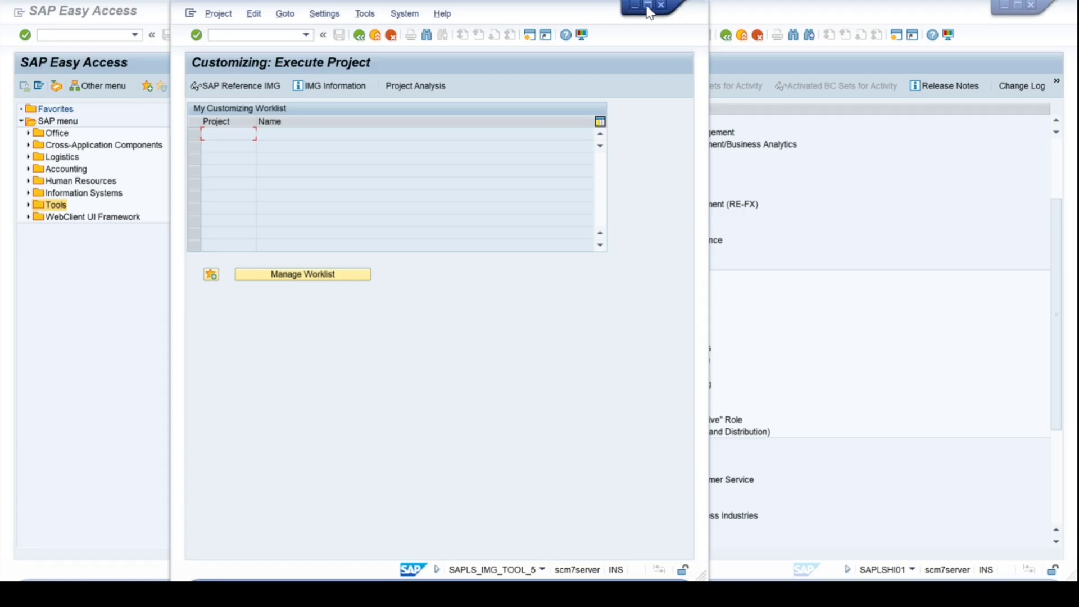
{"action": "left_click", "coordinate": [647, 6]}
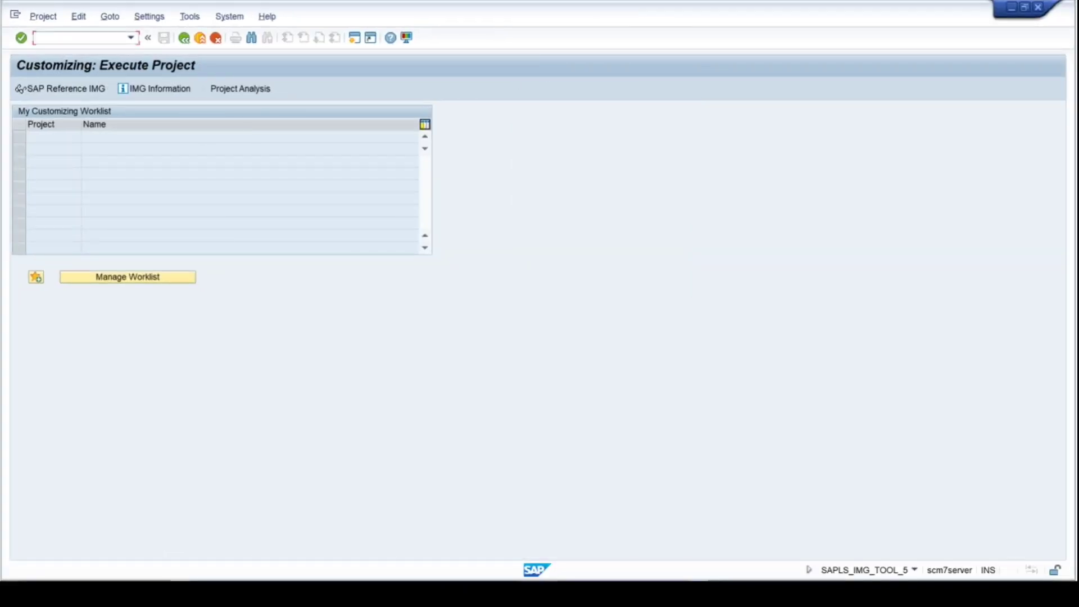
Display the SAP Reference IMG from the maximized Customizing: Execute Project screen.
{"action": "type", "text": "01"}
{"action": "key", "text": "Return"}
{"action": "left_click", "coordinate": [36, 38]}
{"action": "left_click", "coordinate": [80, 90]}
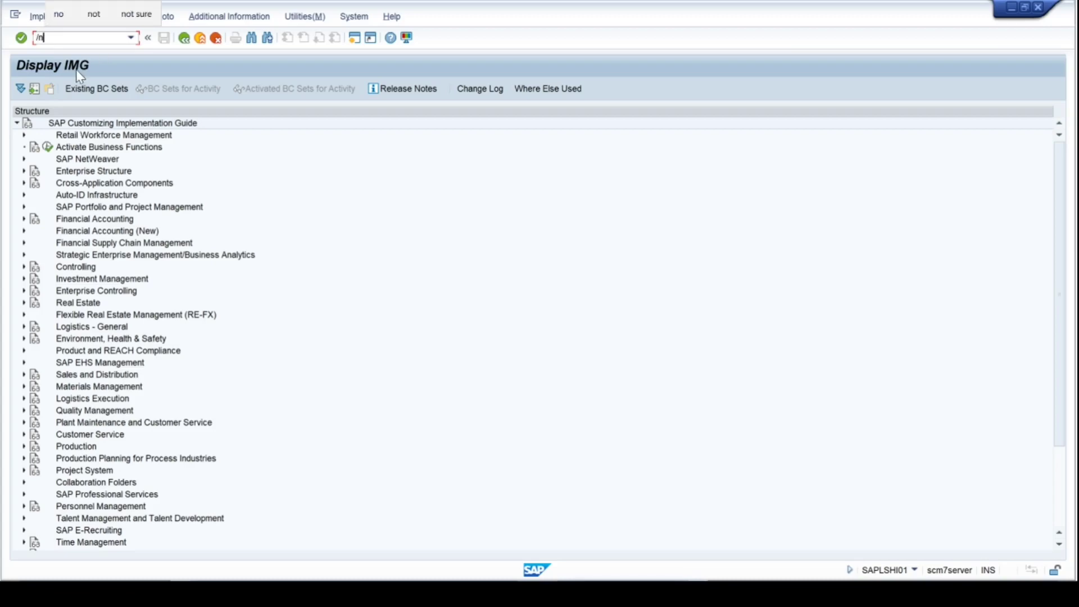
Switch from Display IMG to transaction VA11 within the same session using the command /nva11.
{"action": "type", "text": "va11"}
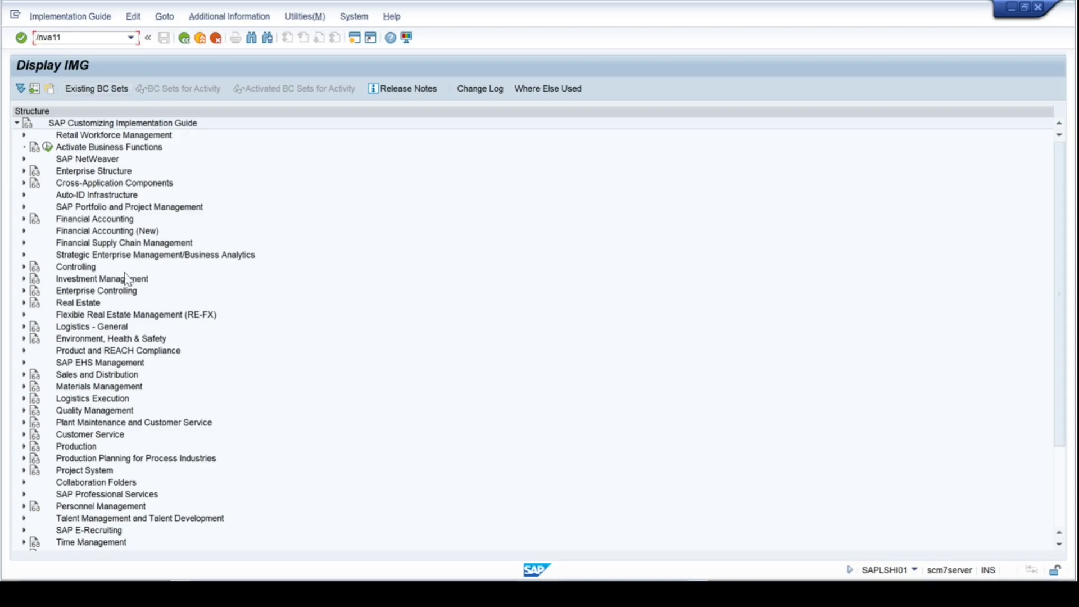
{"action": "left_click", "coordinate": [73, 39]}
{"action": "key", "text": "Return"}
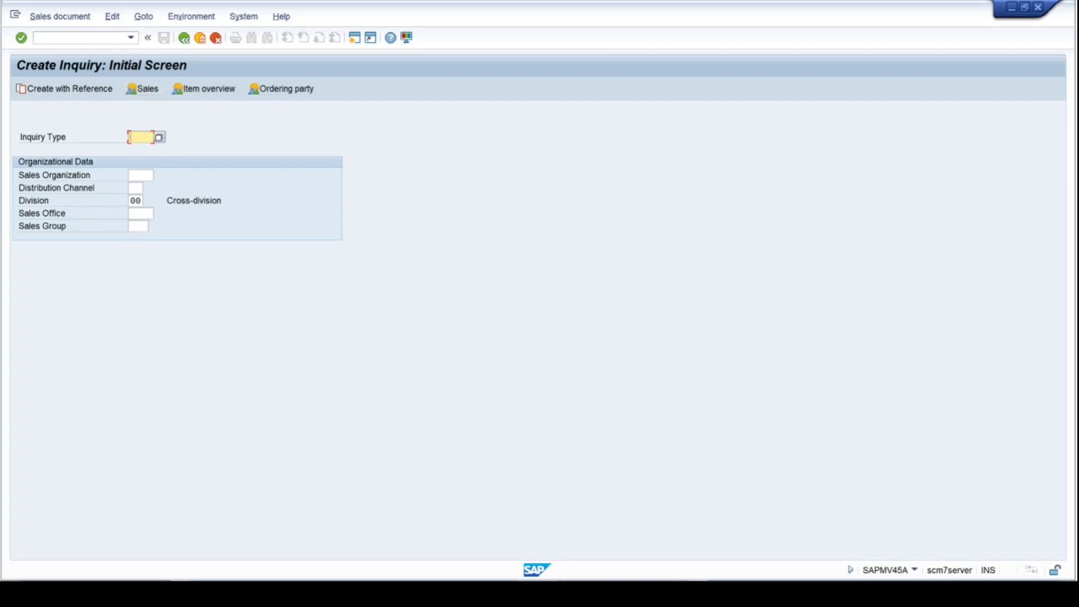
Try to start SPRO from the Create Inquiry screen without a prefix, then view the error message's help text and close it.
{"action": "left_click", "coordinate": [87, 37]}
{"action": "type", "text": "spro"}
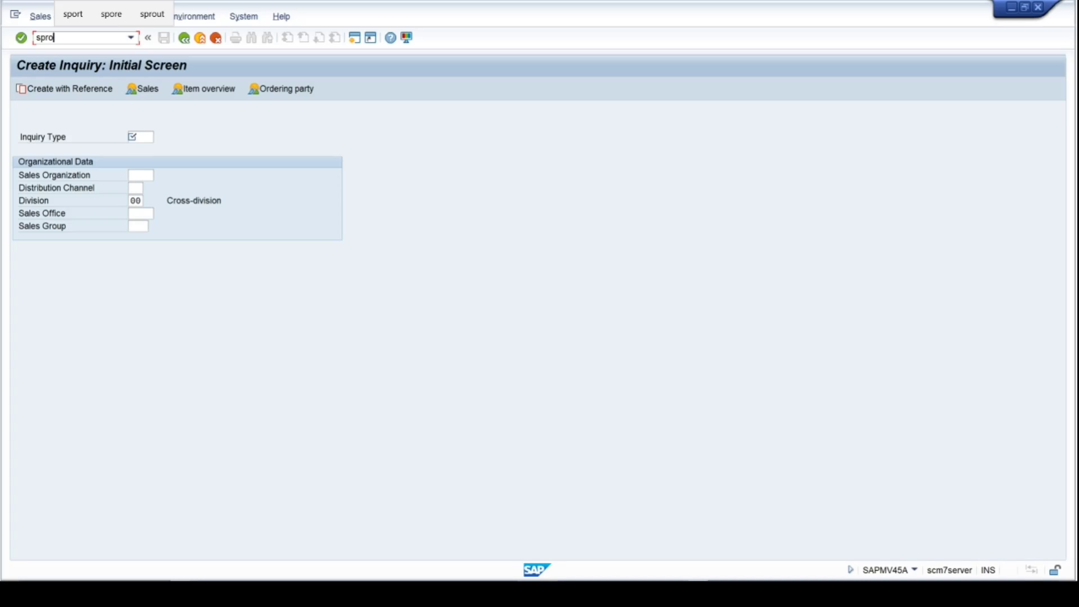
{"action": "key", "text": "Return"}
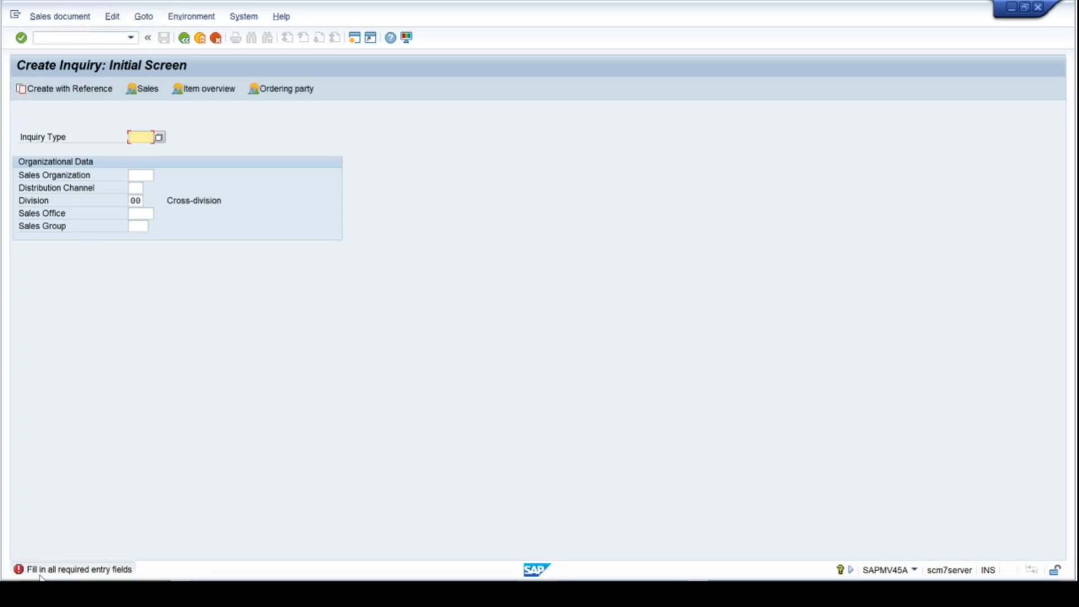
{"action": "key", "text": "F4"}
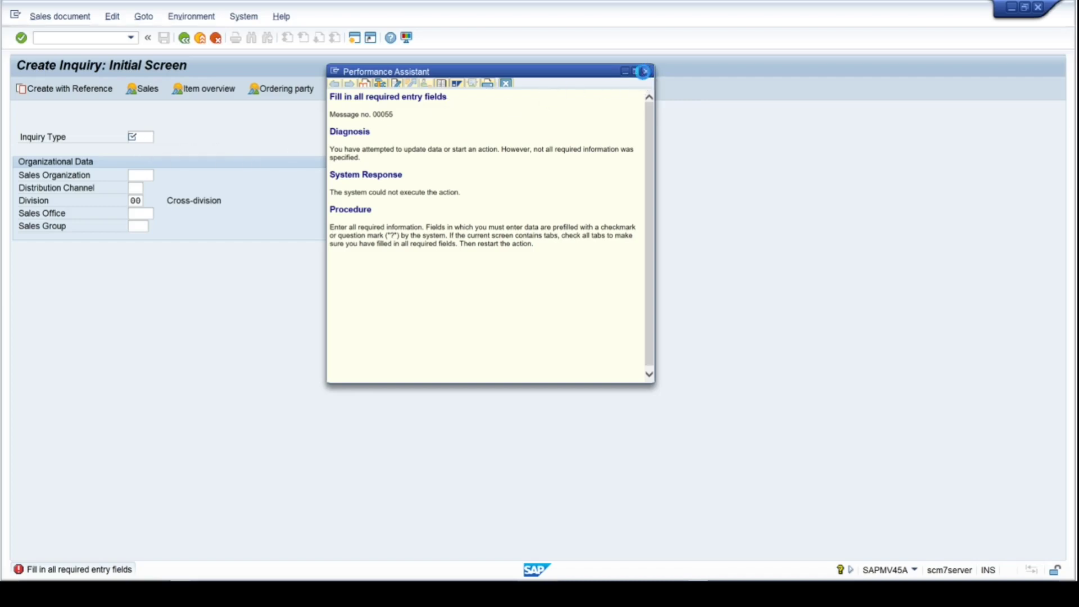
{"action": "left_click", "coordinate": [644, 71]}
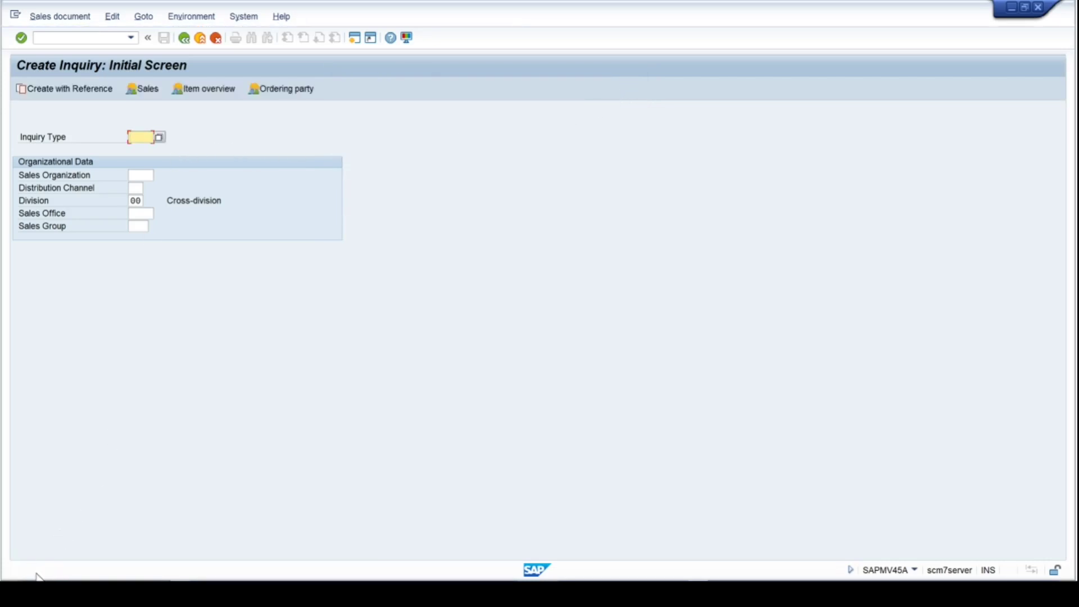
Switch from the Create Inquiry screen to SPRO within the same session using the command /nspro.
{"action": "left_click", "coordinate": [81, 37]}
{"action": "type", "text": "/nspro"}
{"action": "key", "text": "Return"}
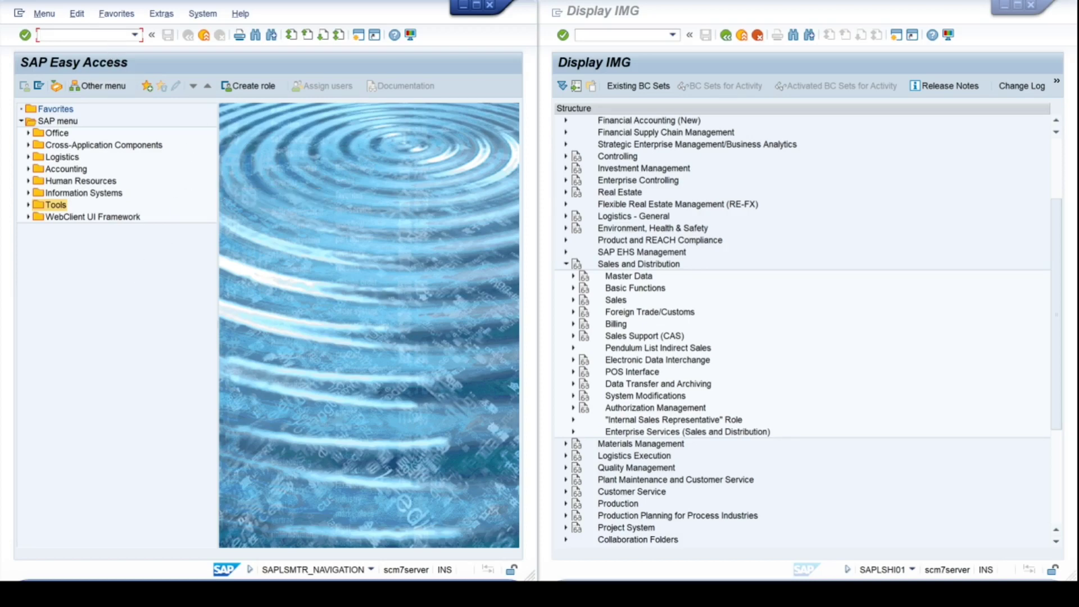
Start transaction VA11 from the SAP Easy Access session with the plain code va11 and go back from it.
{"action": "type", "text": "va11"}
{"action": "key", "text": "Return"}
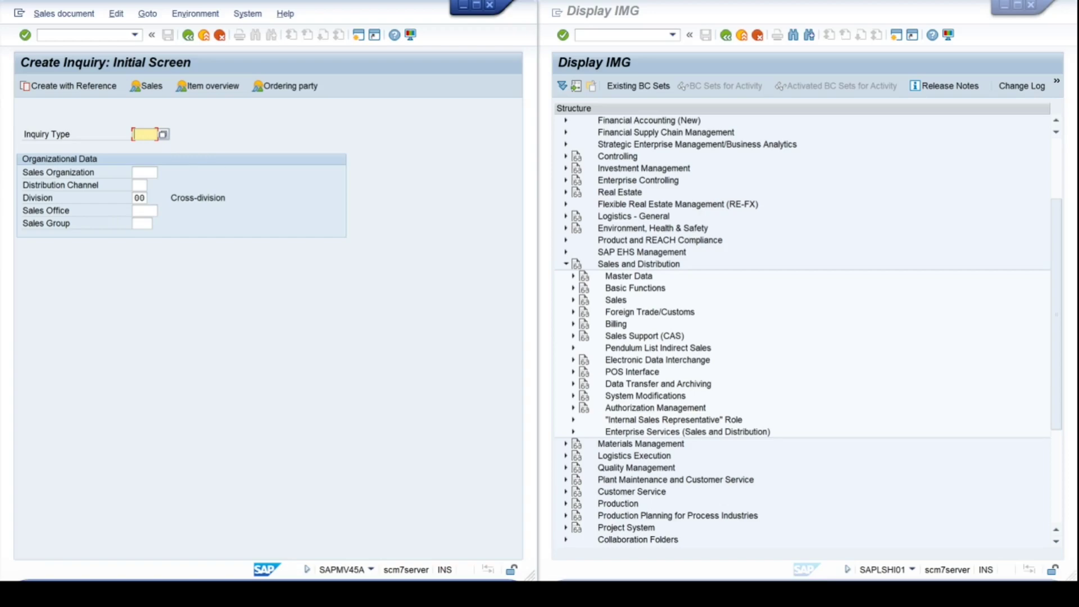
{"action": "left_click", "coordinate": [188, 37]}
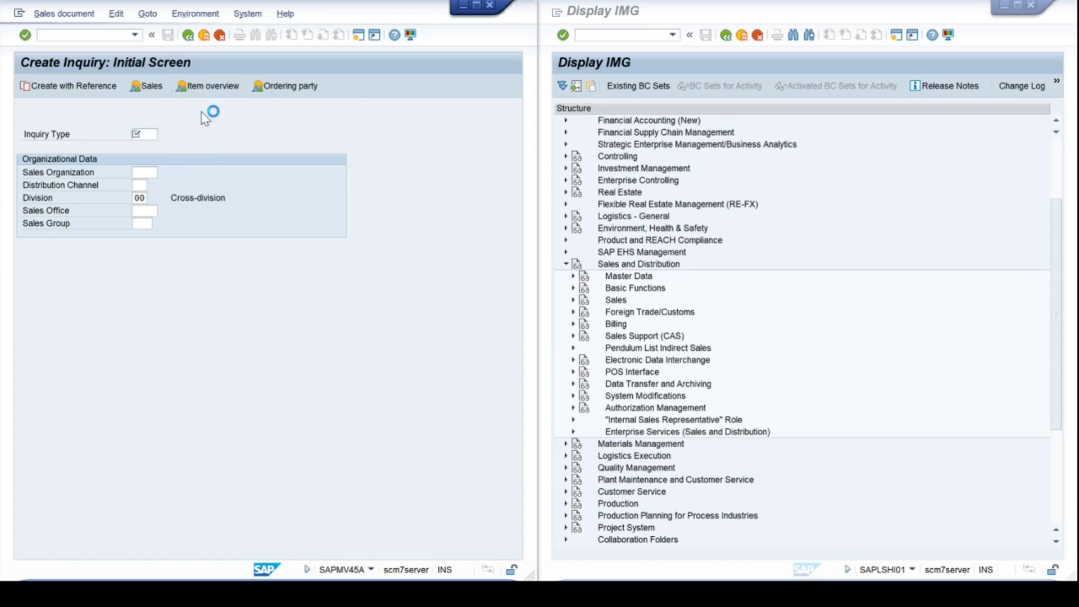